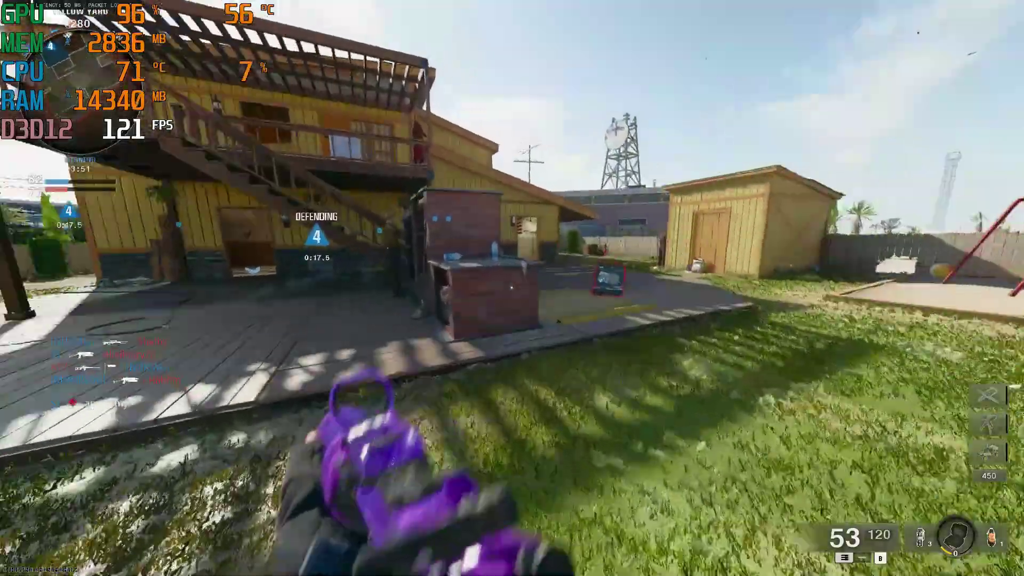
right_click(512, 288)
key(w)
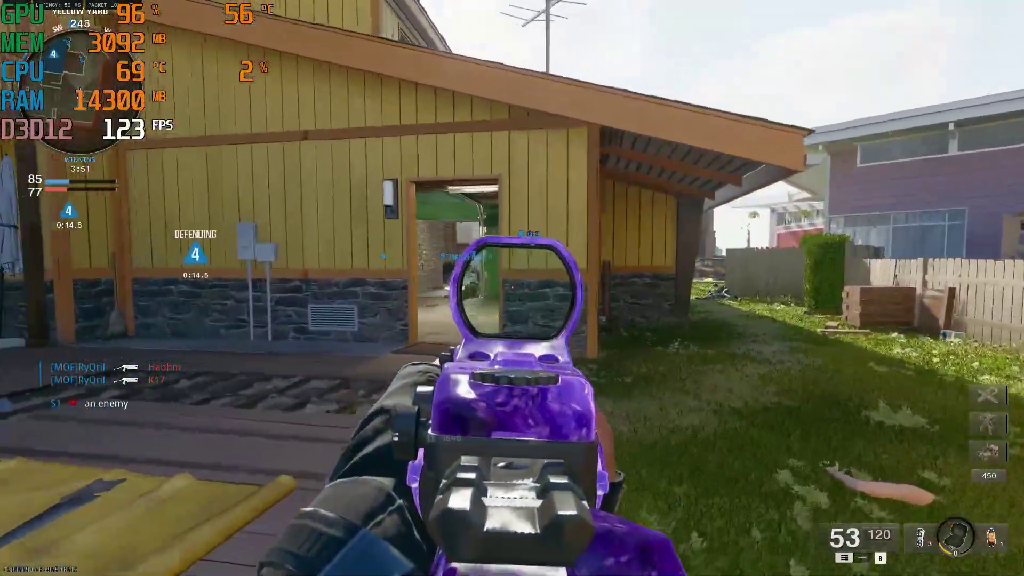
key(shift)
right_click(512, 288)
key(w)
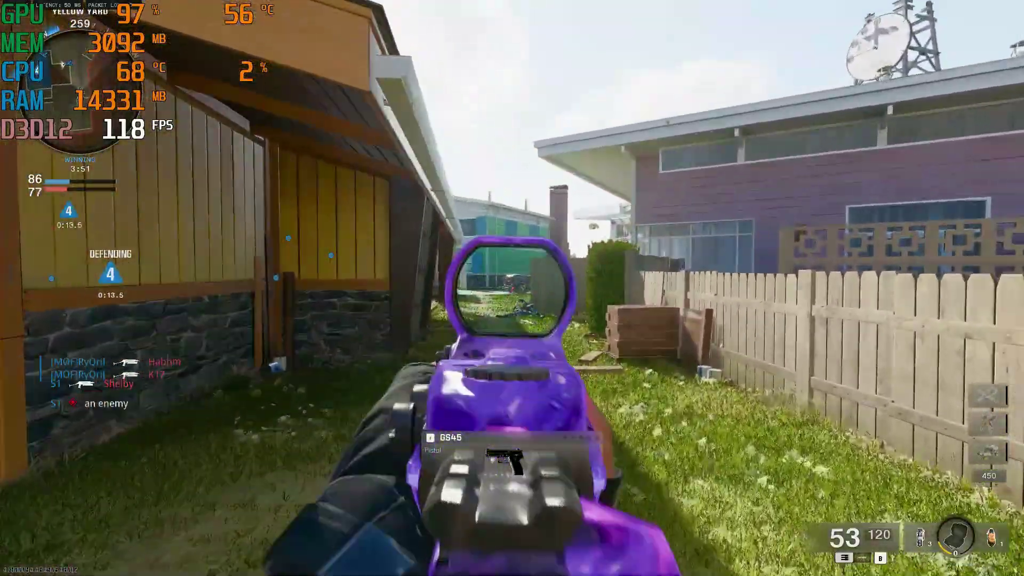
key(w)
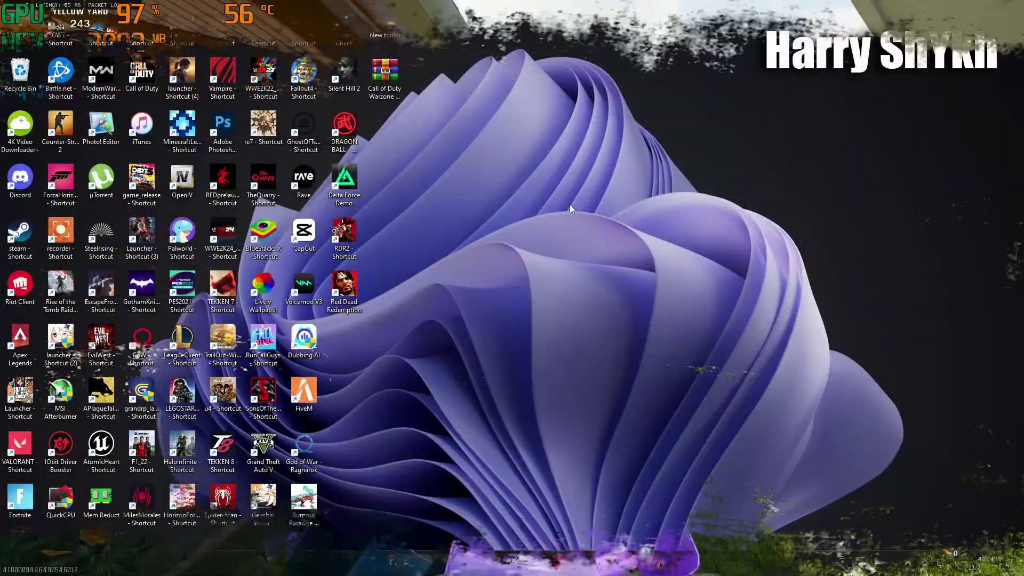
Search Windows for "create a restore point" and open the System Protection settings
click(424, 557)
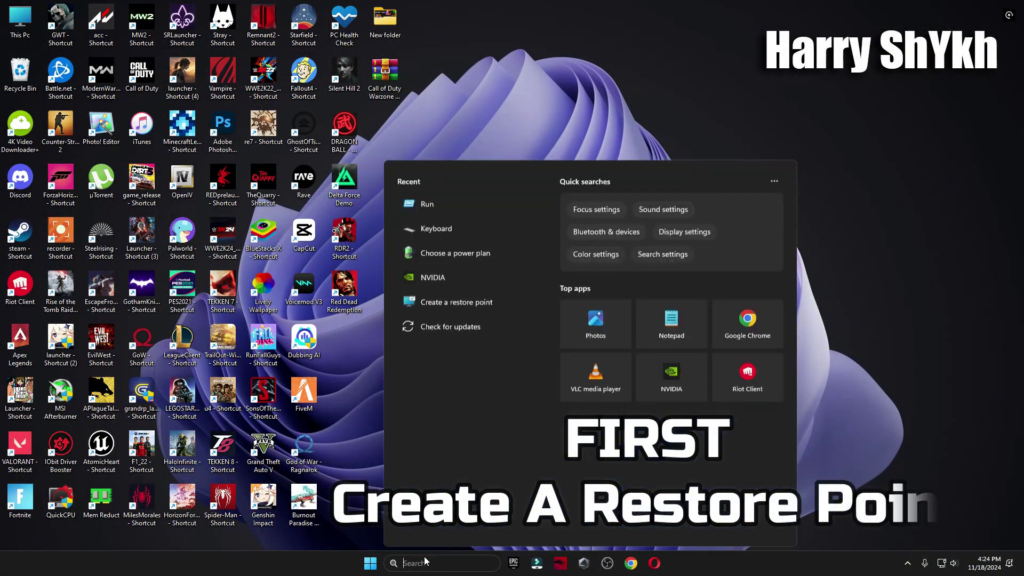
text(create a restore point)
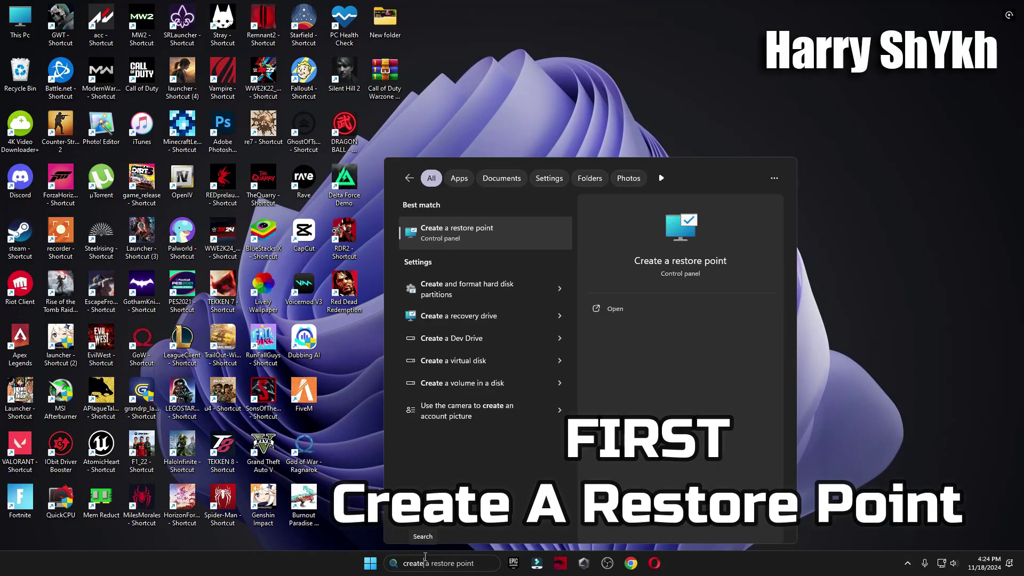
click(475, 225)
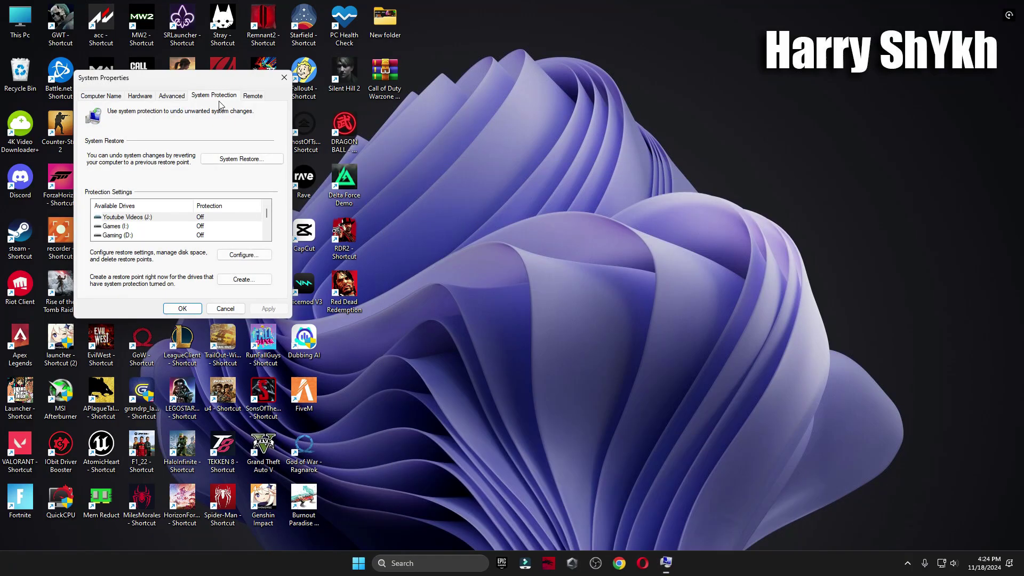
drag(208, 81, 621, 114)
Configure restore settings for Local Disk (C:) with system protection turned on and confirm them
scroll(570, 272, down, 1)
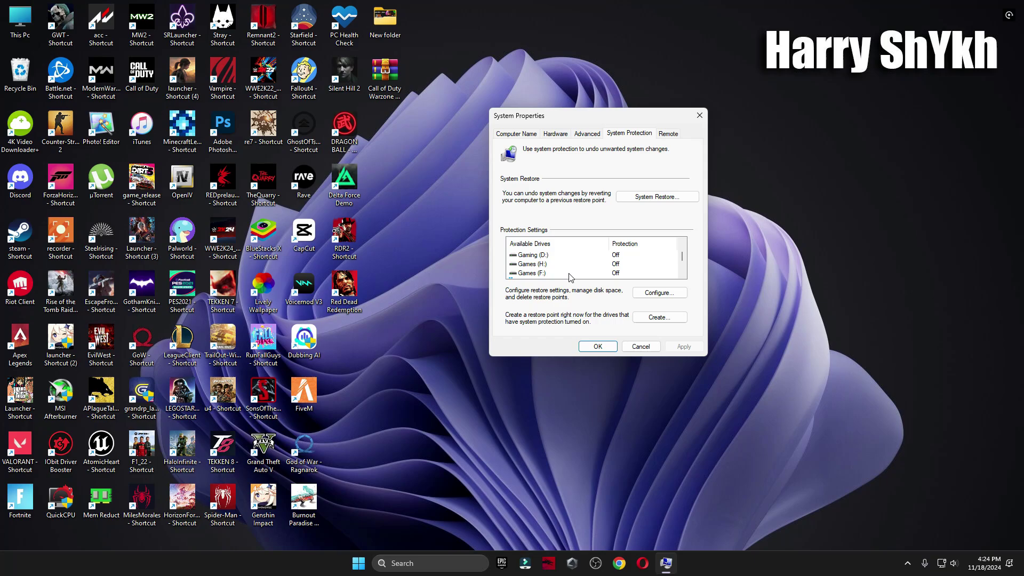
click(561, 266)
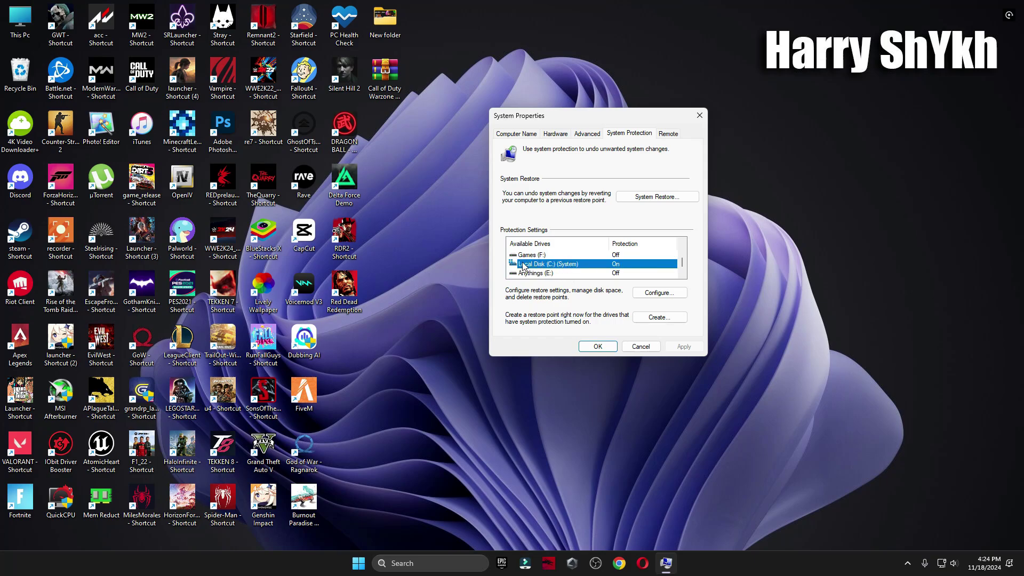
click(669, 295)
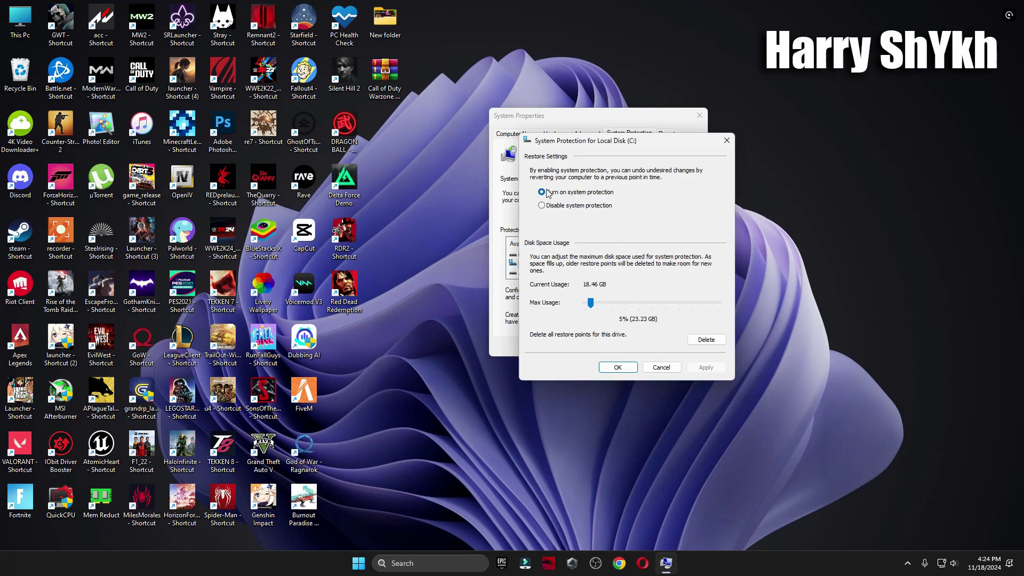
click(620, 369)
Create a restore point with the description "backup" and close System Properties
click(660, 317)
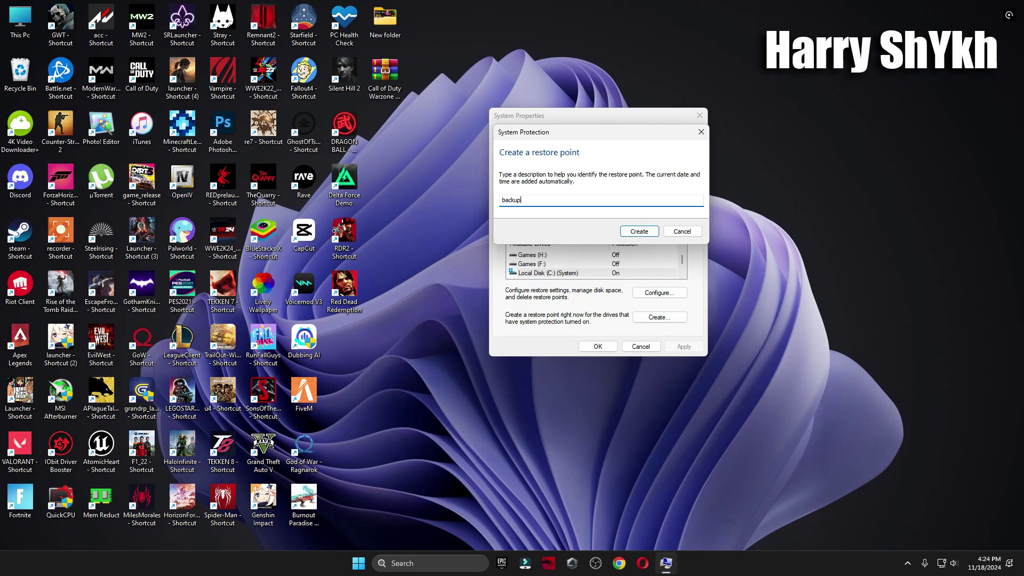
click(627, 231)
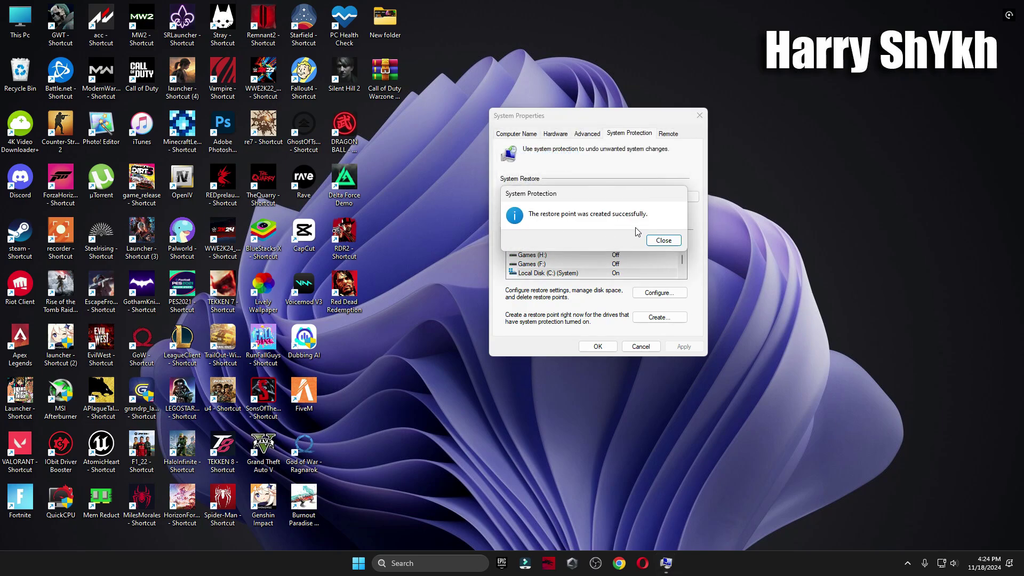
click(662, 243)
click(598, 350)
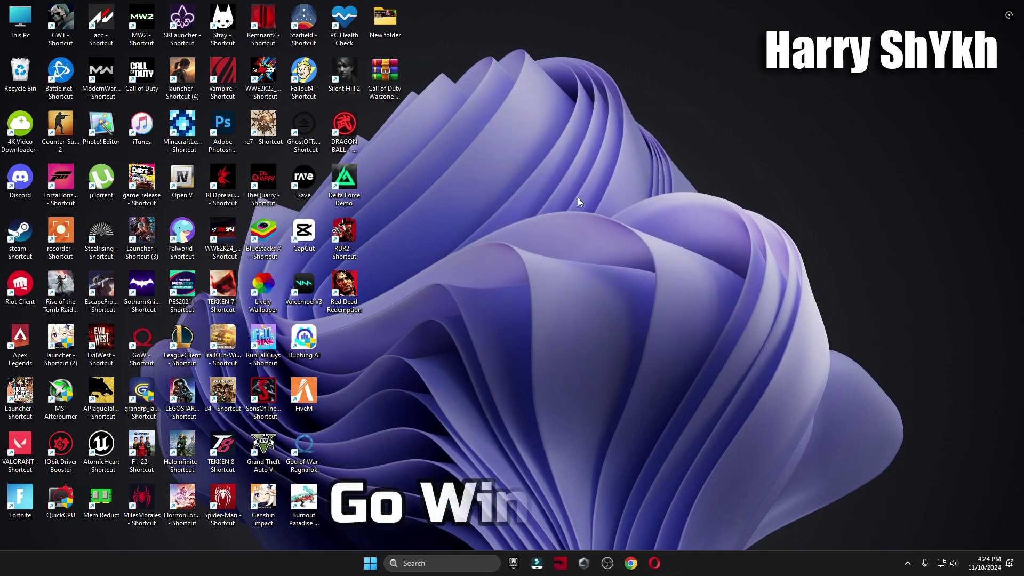
Open Windows Settings and check the General permissions under Privacy & security
key(super)
click(589, 246)
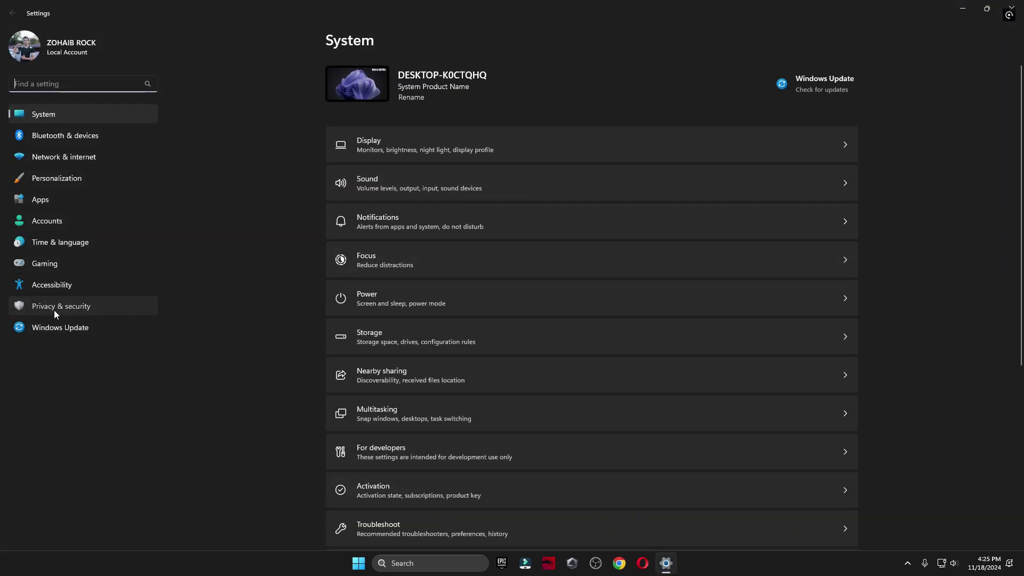
click(55, 308)
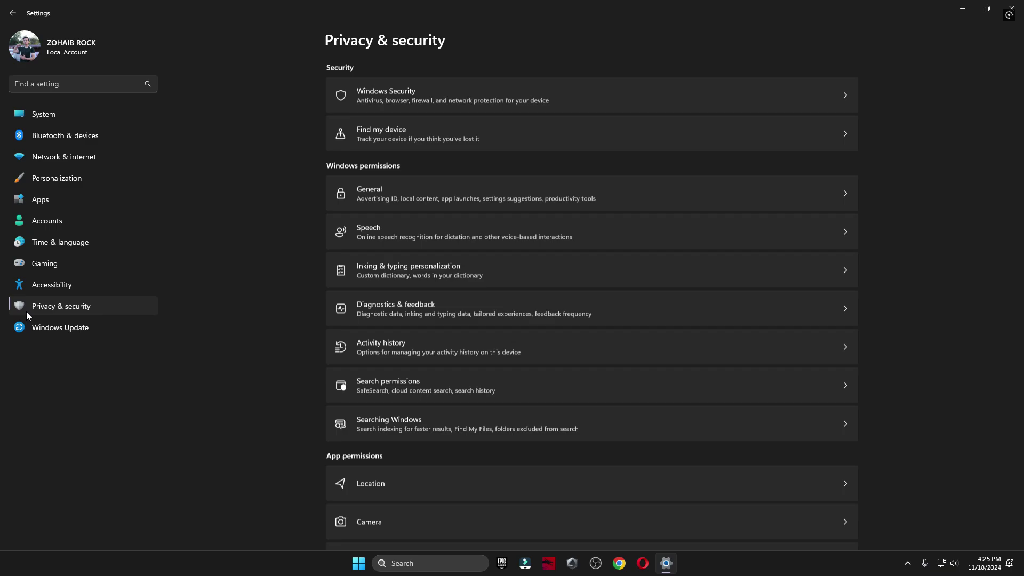
click(373, 188)
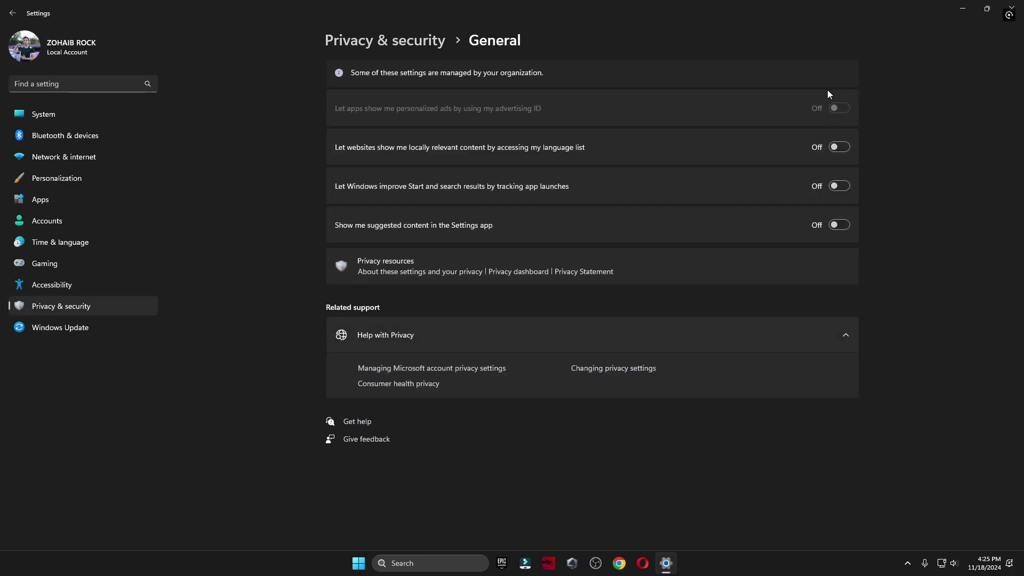
Review the full list of startup apps and which of them are set to start automatically at sign-in
click(49, 202)
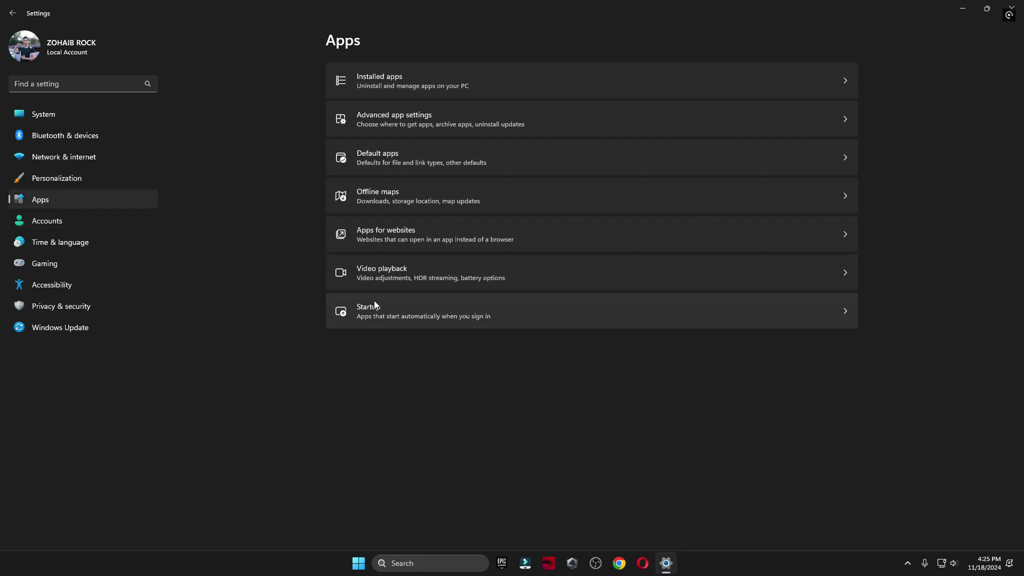
click(374, 305)
scroll(574, 464, down, 4)
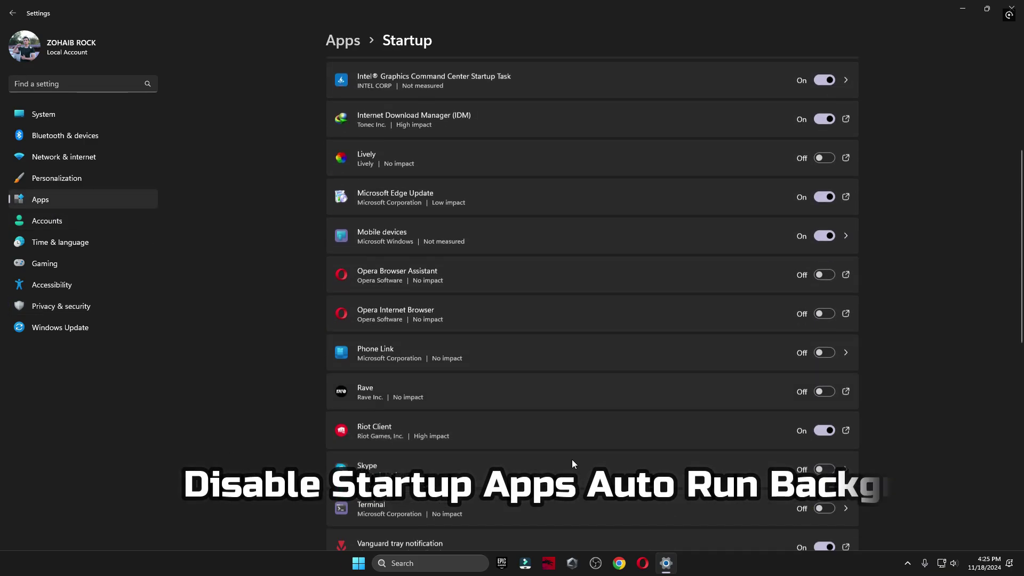
scroll(573, 464, down, 9)
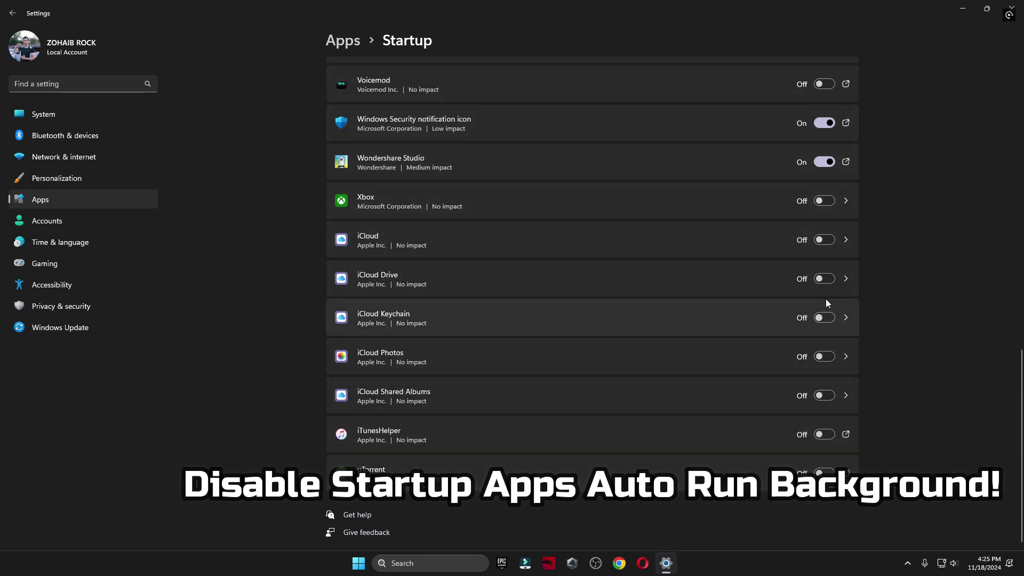
scroll(601, 387, up, 1)
scroll(600, 384, up, 5)
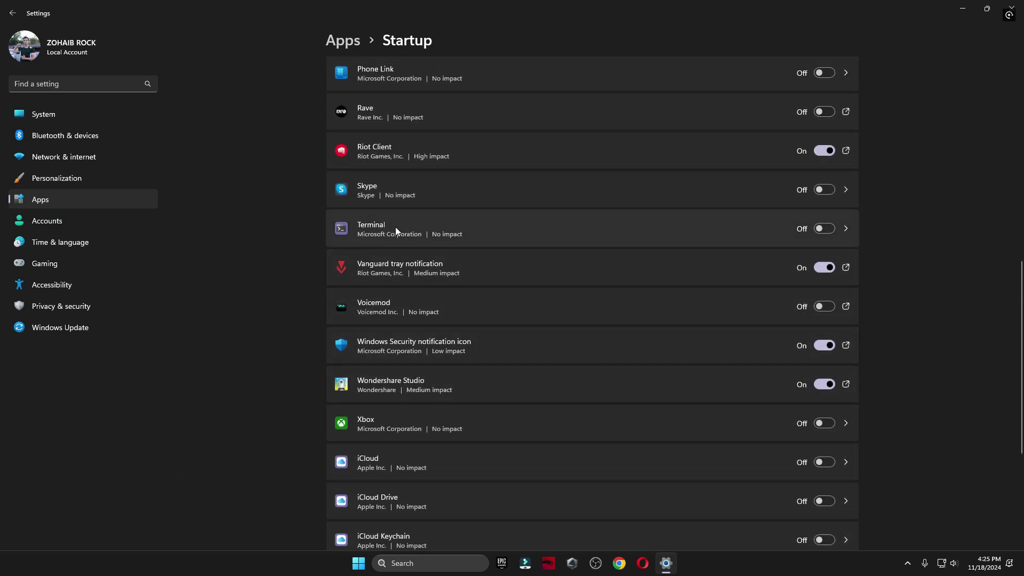
scroll(571, 359, up, 4)
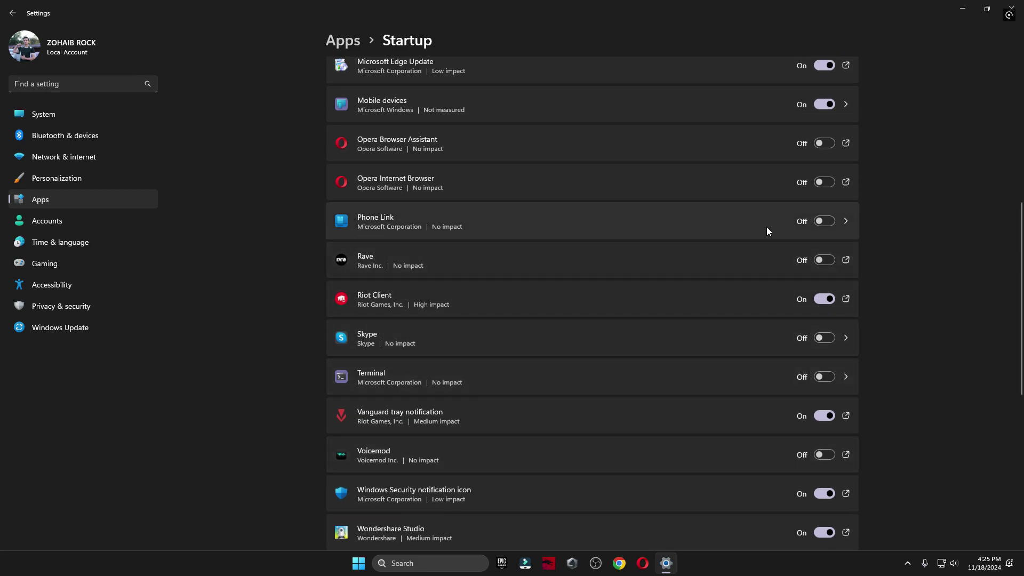
scroll(683, 288, up, 4)
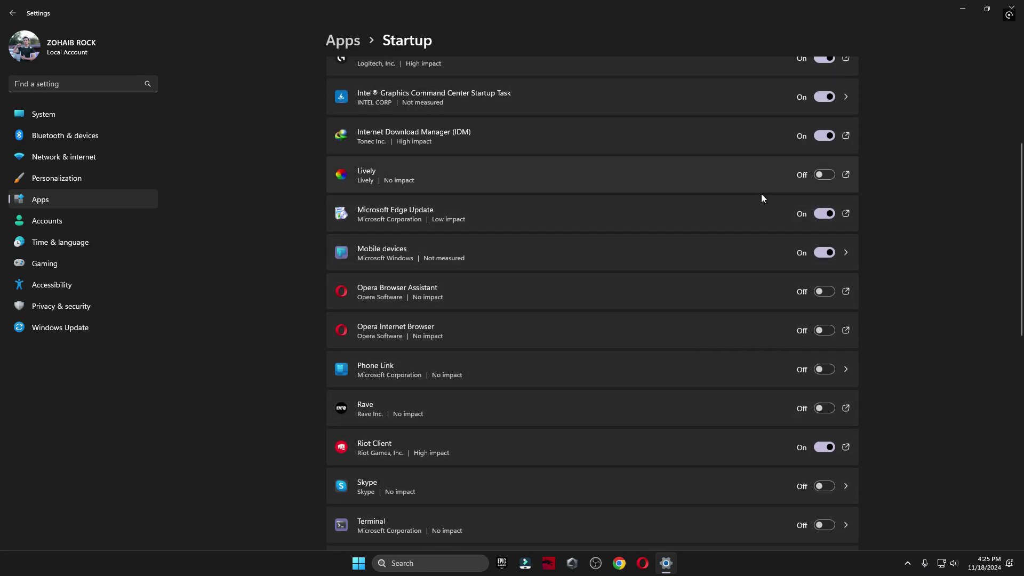
scroll(732, 309, up, 5)
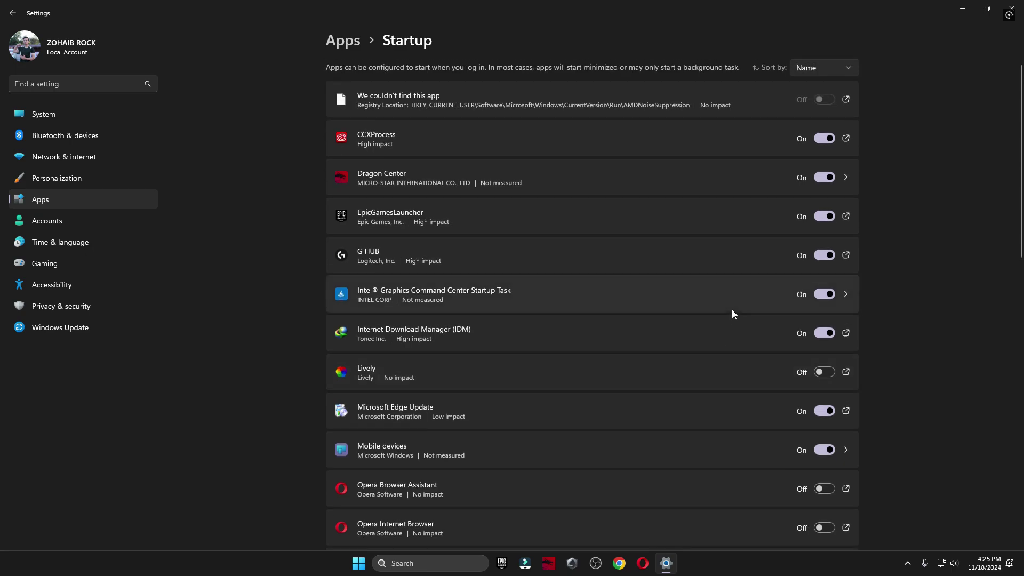
Check the Game Bar and Game Mode options in the Gaming settings
click(122, 260)
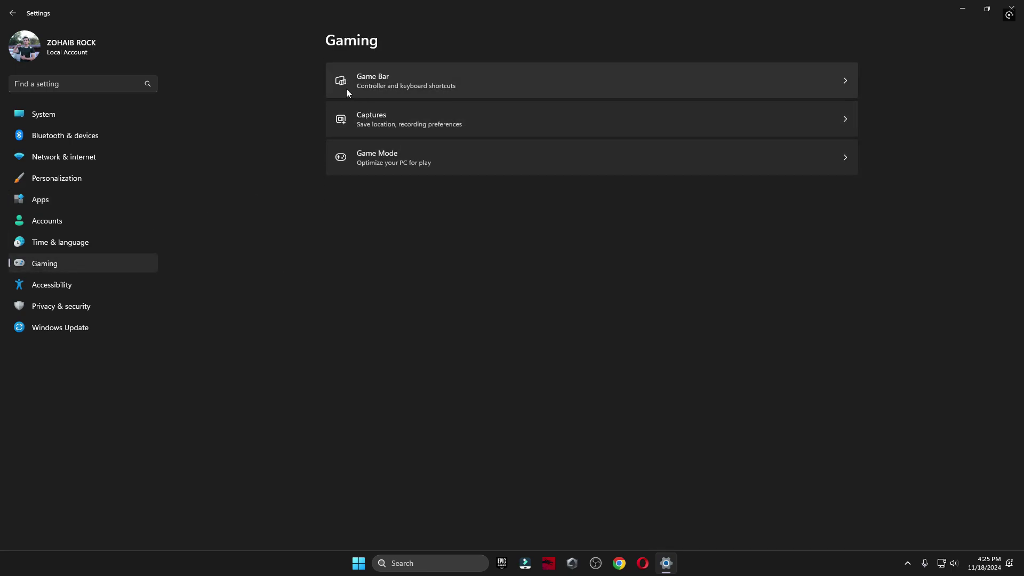
click(347, 89)
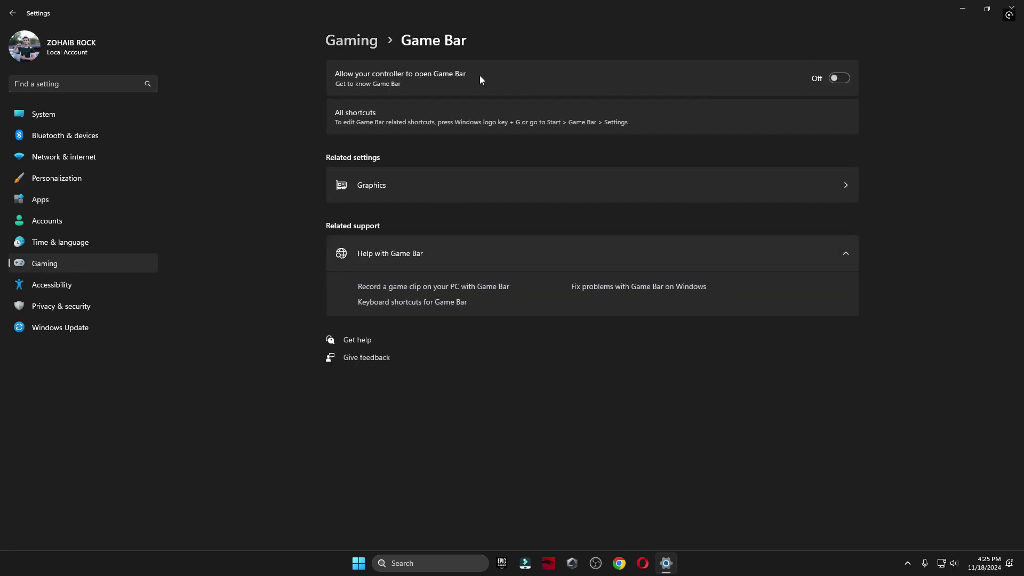
click(11, 13)
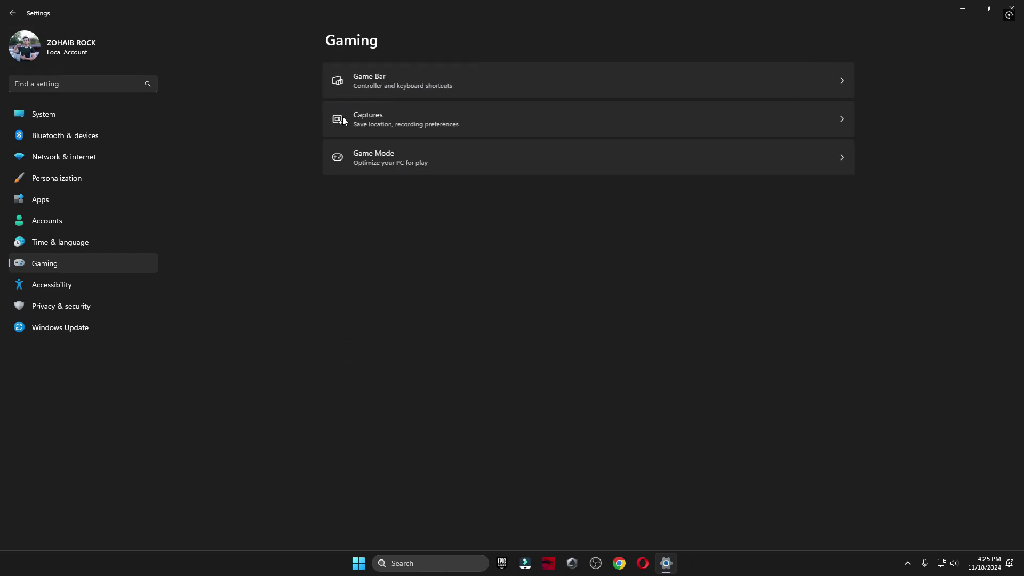
click(385, 158)
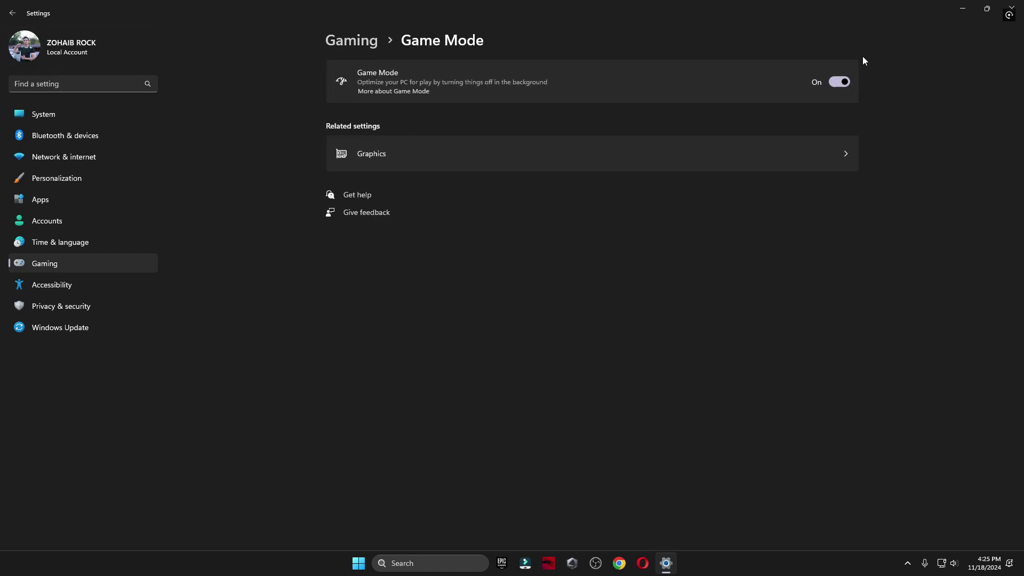
Save the graphics preference of Call of Duty Launcher as High performance in the Graphics settings
click(398, 162)
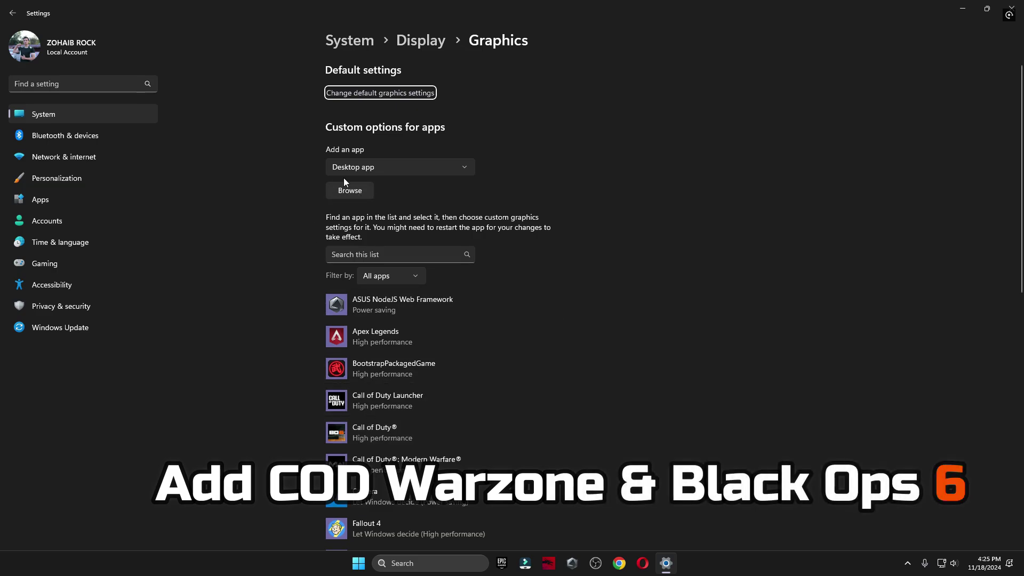
click(389, 400)
click(487, 444)
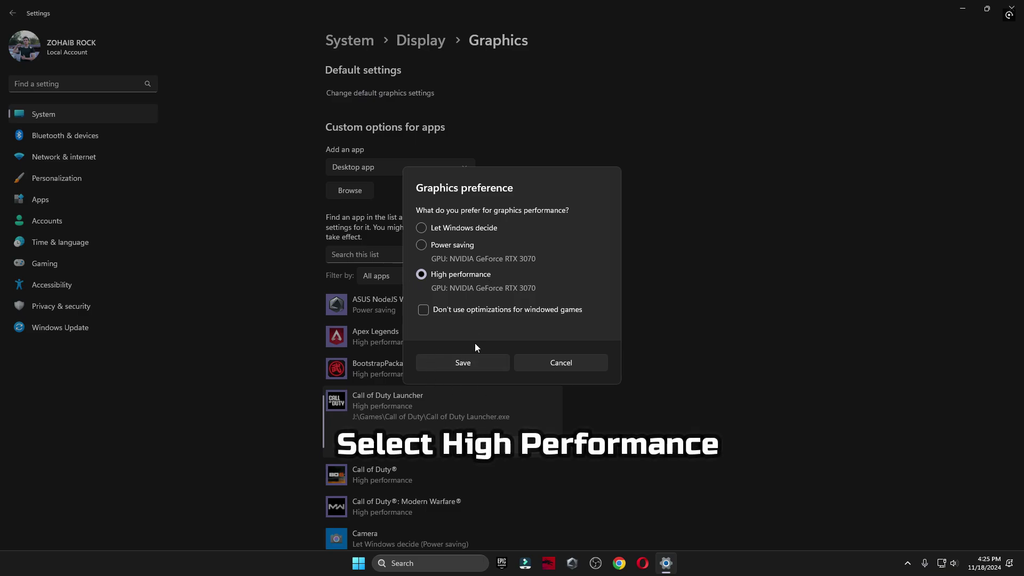
click(469, 365)
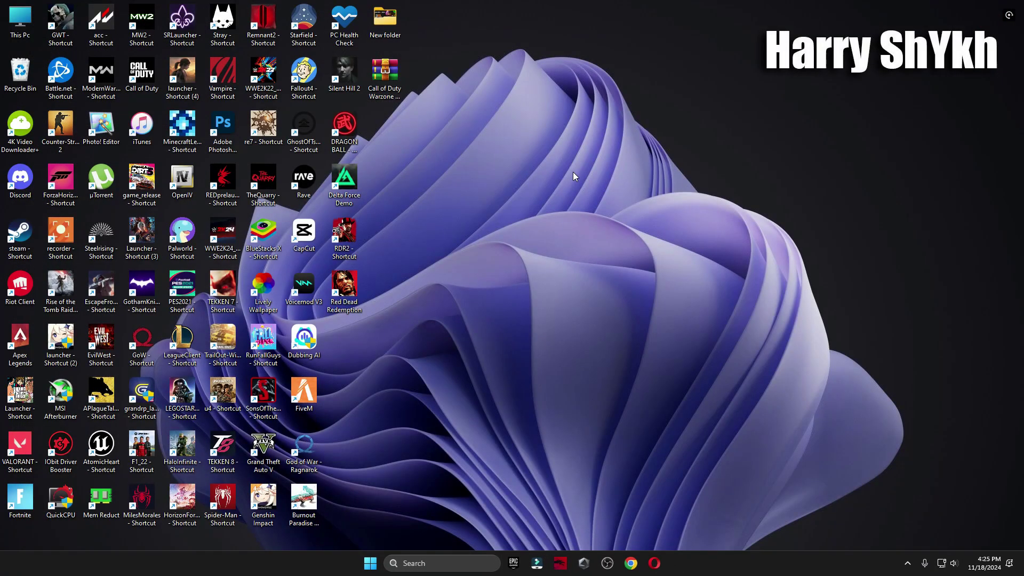
Open the temporary files folder by running the command %temp% from the Run dialog
click(450, 563)
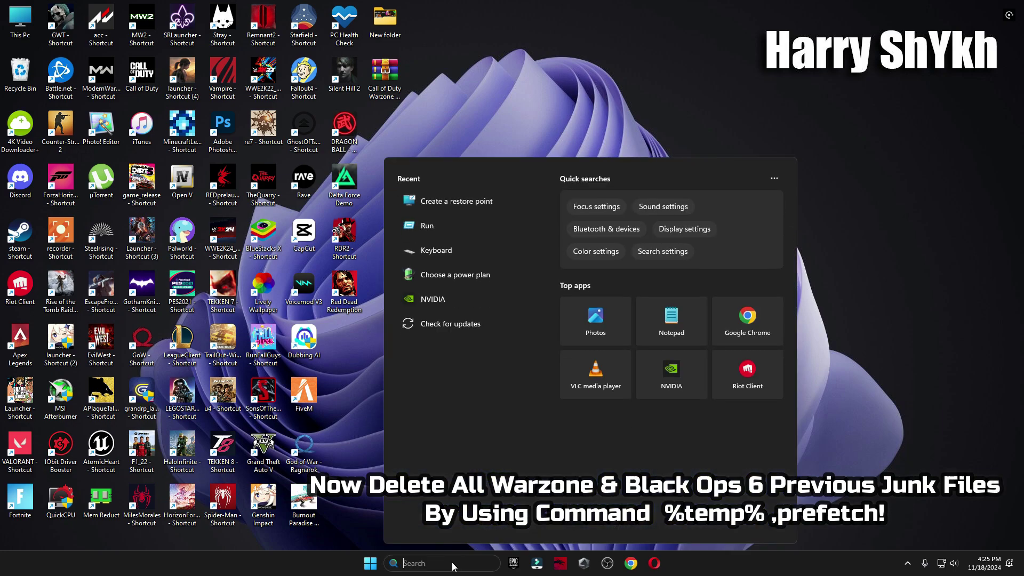
text(run)
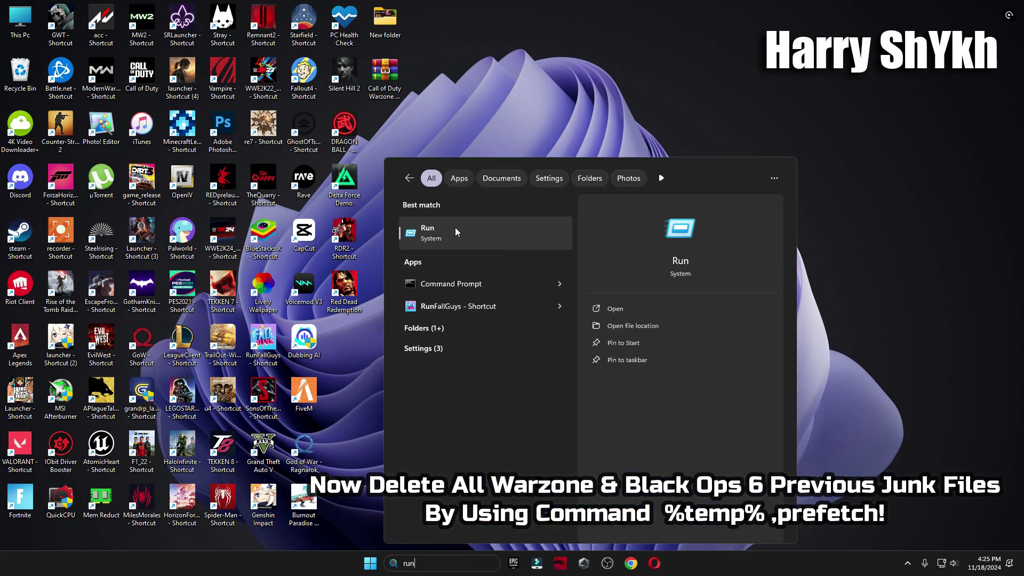
click(456, 229)
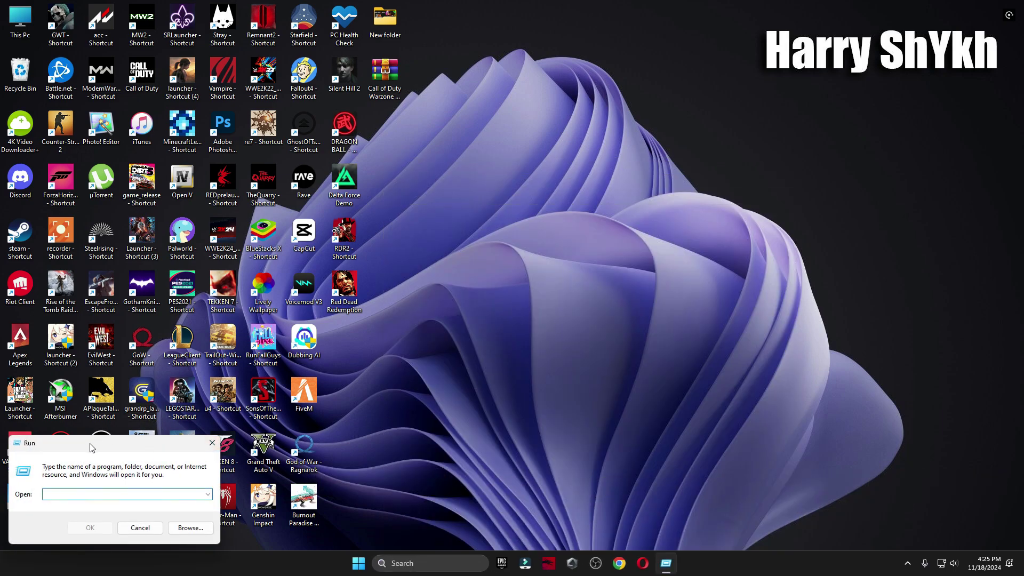
drag(92, 442, 575, 137)
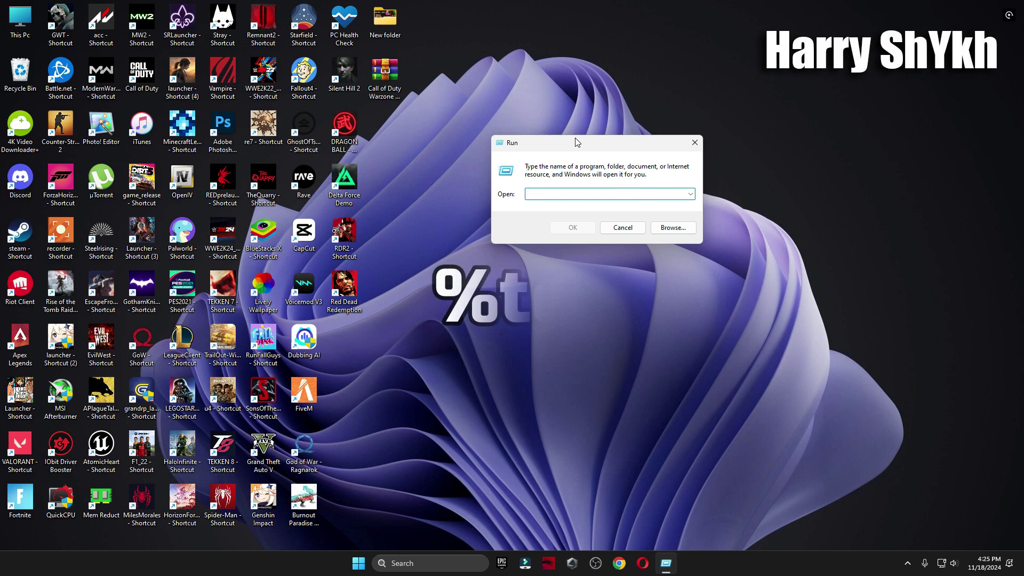
text(%temp%)
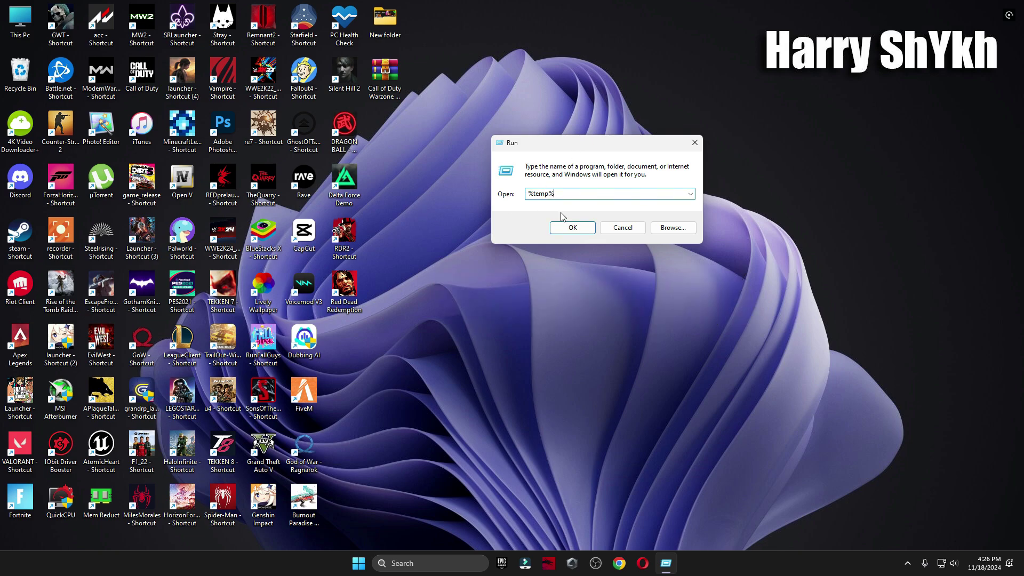
click(570, 227)
Delete everything in the Temp folder, cancel the deletion for all items still in use, and close the folder
click(508, 232)
key(ctrl+a)
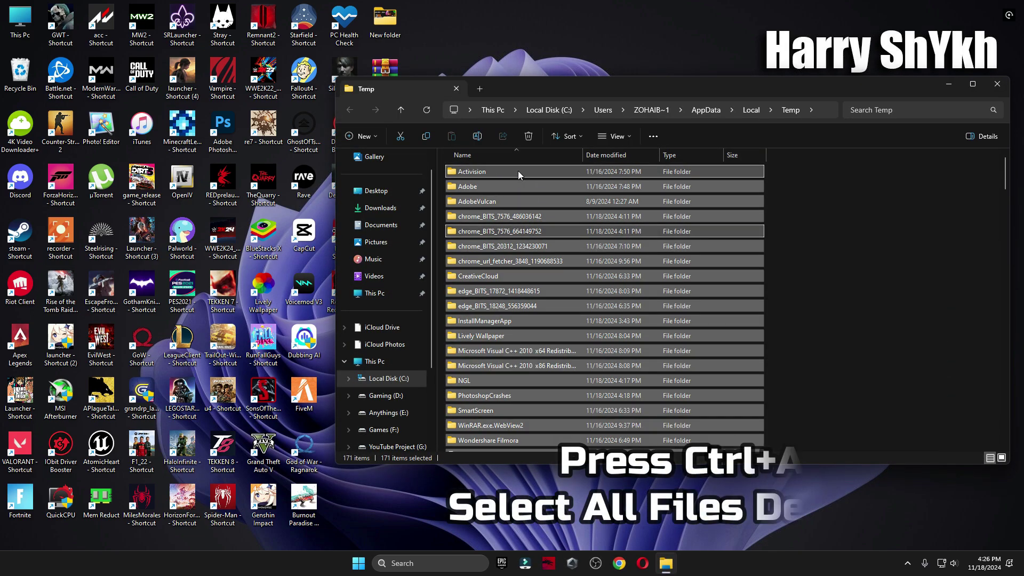
key(Delete)
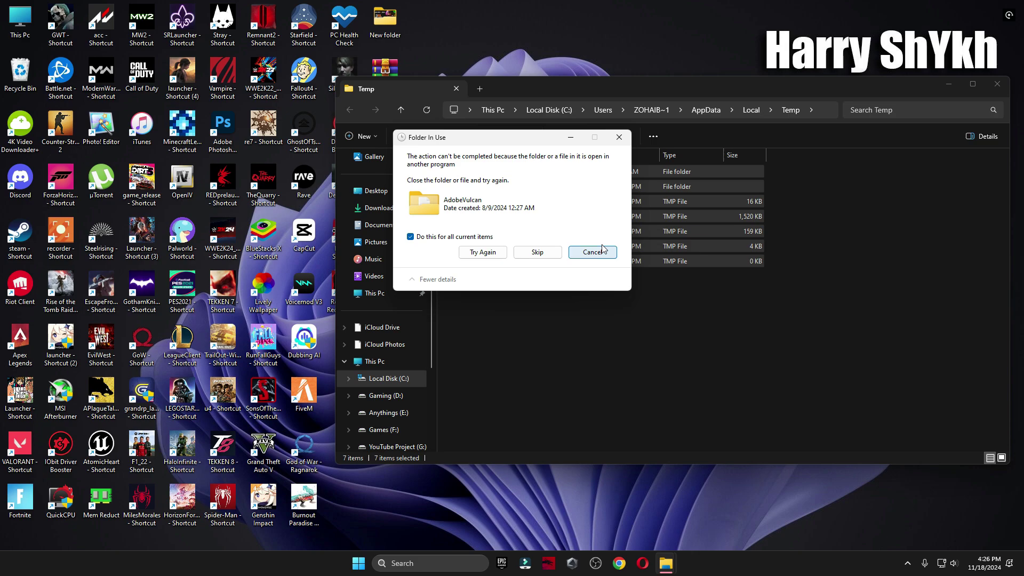
click(592, 252)
click(998, 83)
Open the Prefetch folder by running the command prefetch from the Run dialog and delete all files in it
click(428, 563)
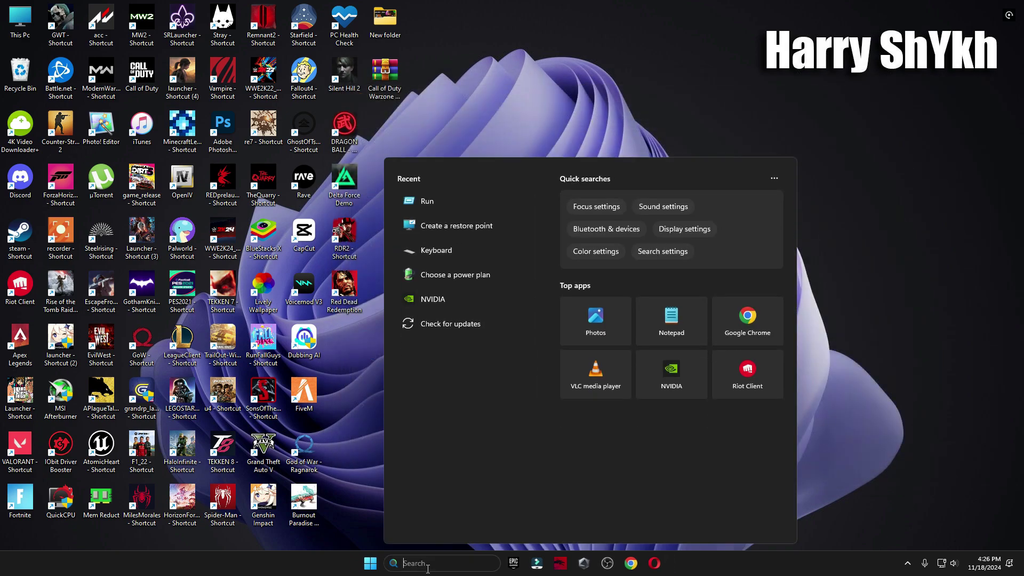
text(run)
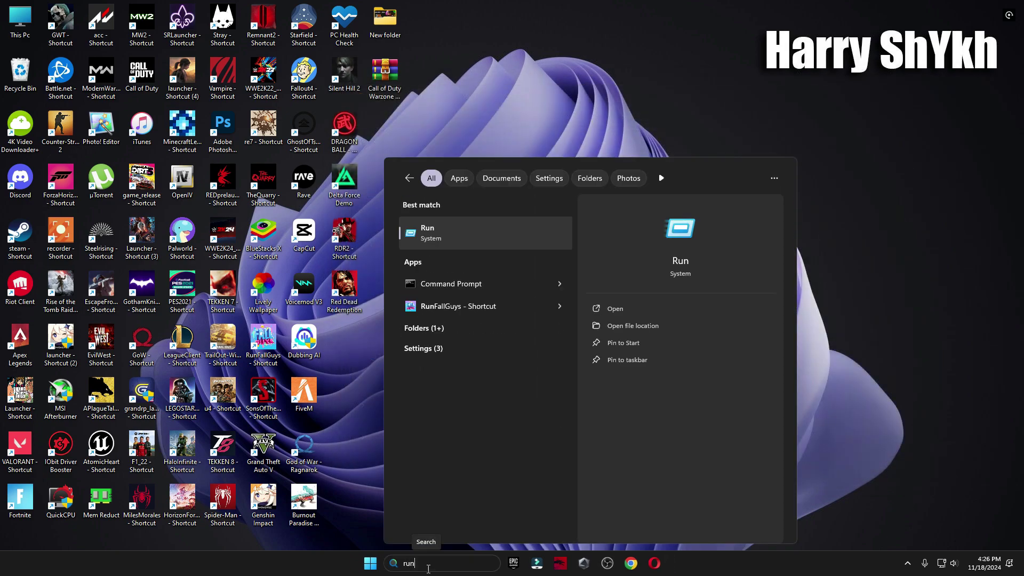
click(446, 241)
drag(111, 449, 580, 158)
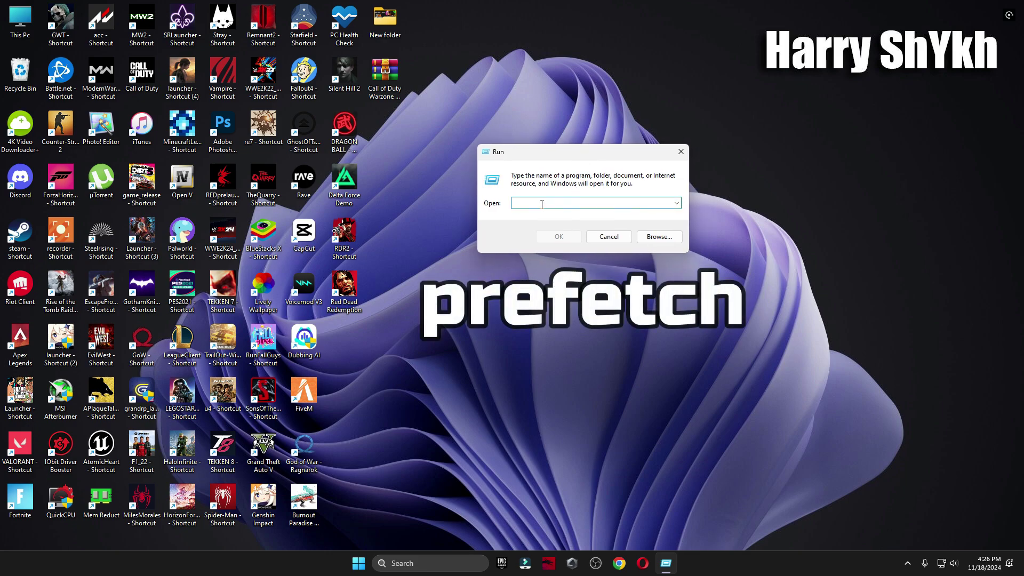
text(prefetch)
click(559, 236)
click(527, 296)
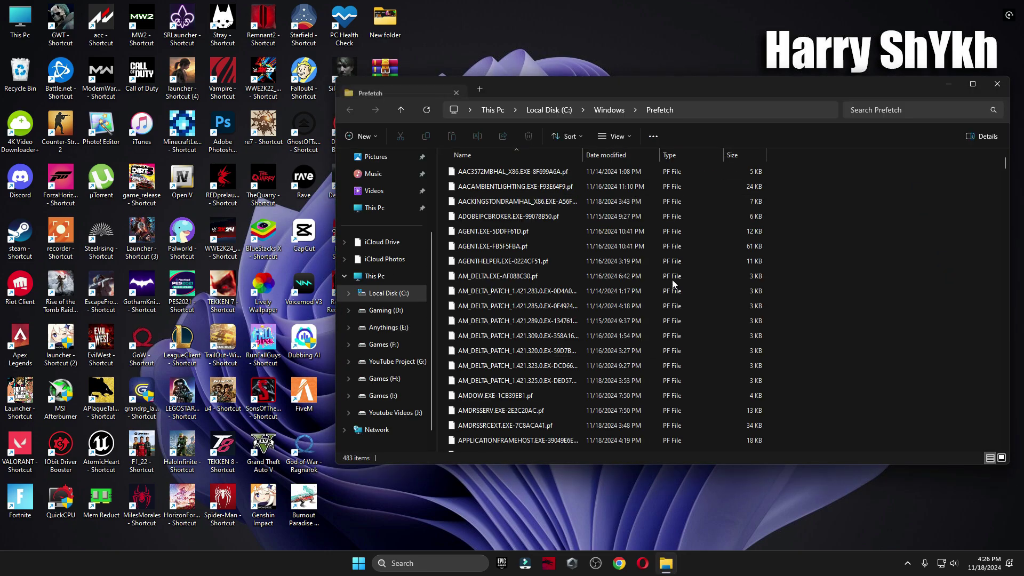
key(ctrl+a)
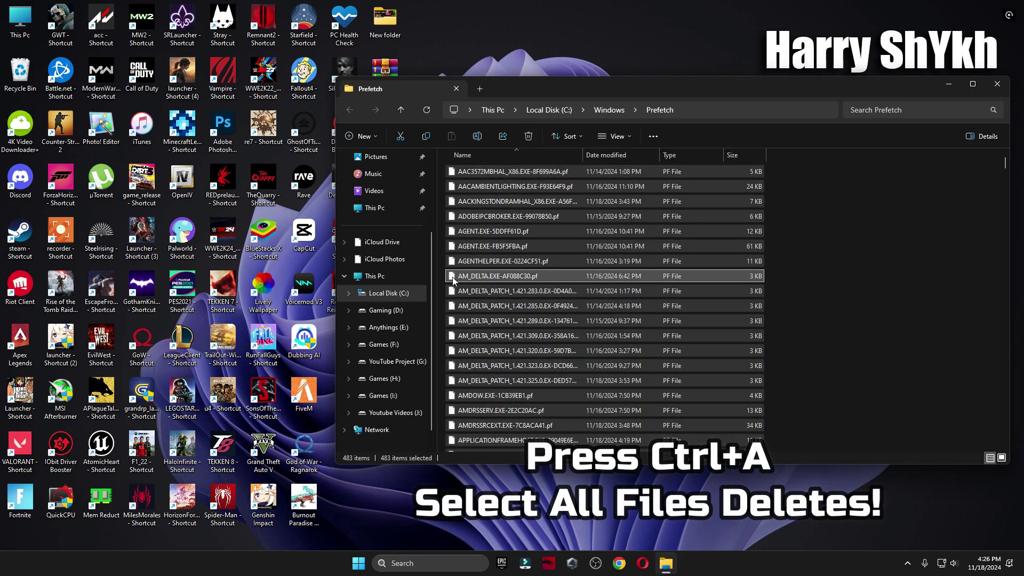
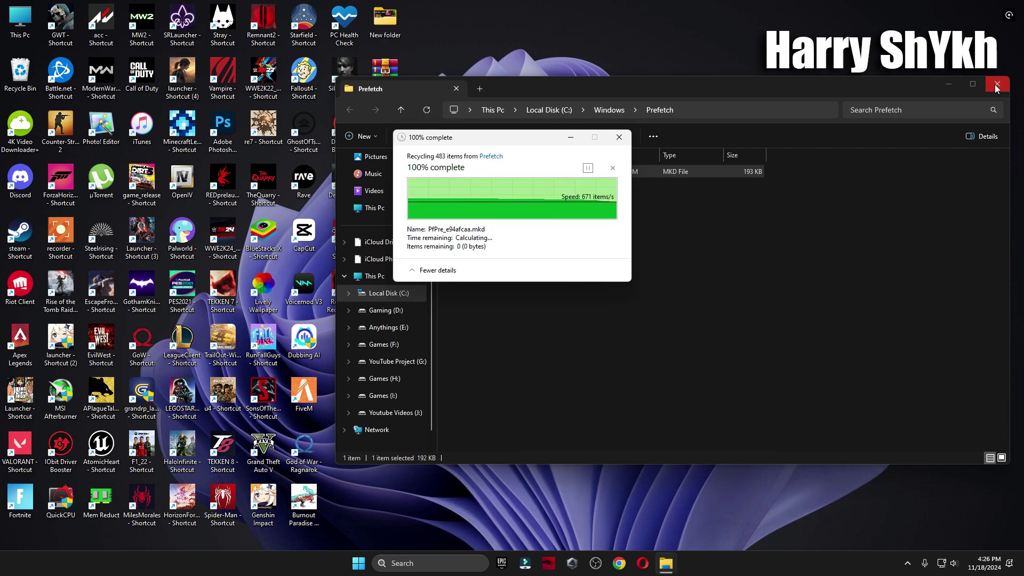
click(997, 85)
Empty the Recycle Bin and confirm the permanent deletion of its items
right_click(16, 77)
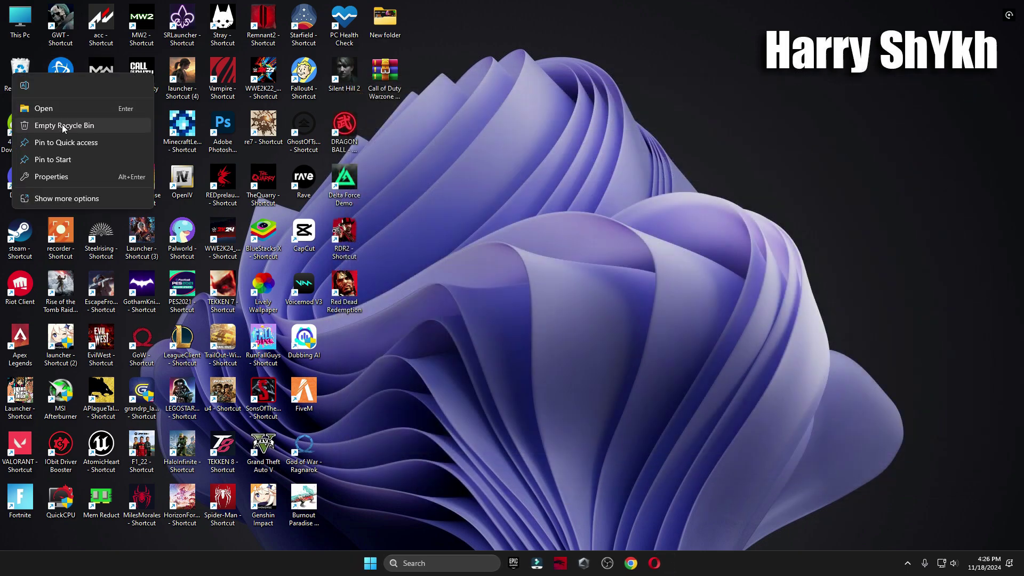
click(62, 126)
click(552, 288)
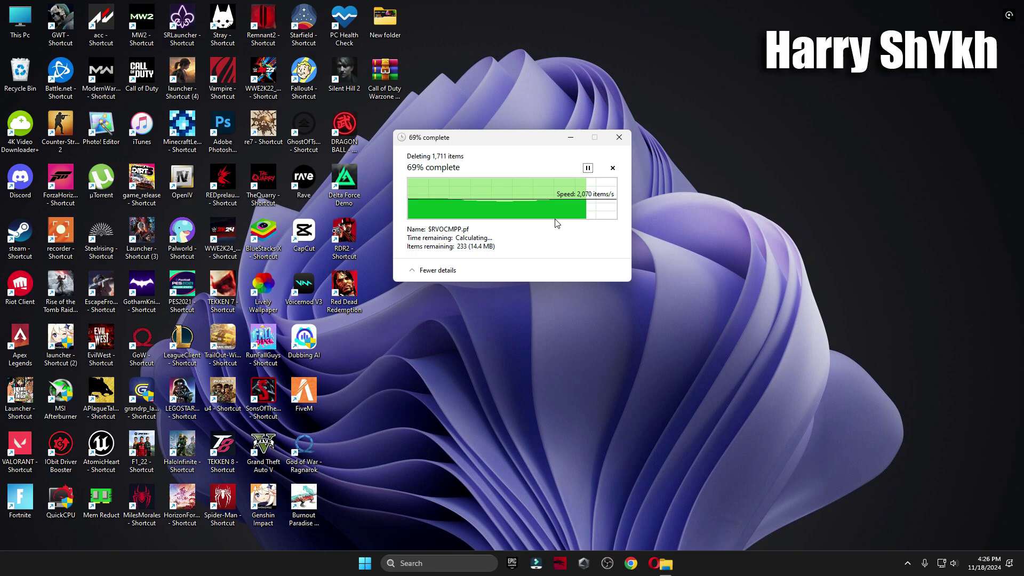
Move the Call of Duty Warzone & Black Ops 6 FPS Boost Pack archive to a free desktop area and extract it there with WinRAR
drag(394, 80, 554, 152)
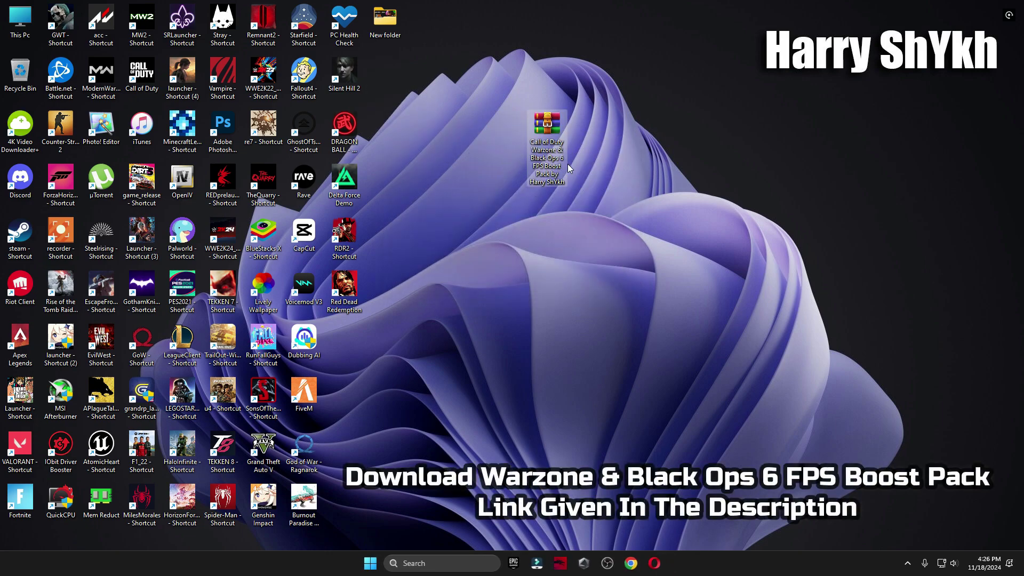
right_click(550, 143)
mouse_move(569, 337)
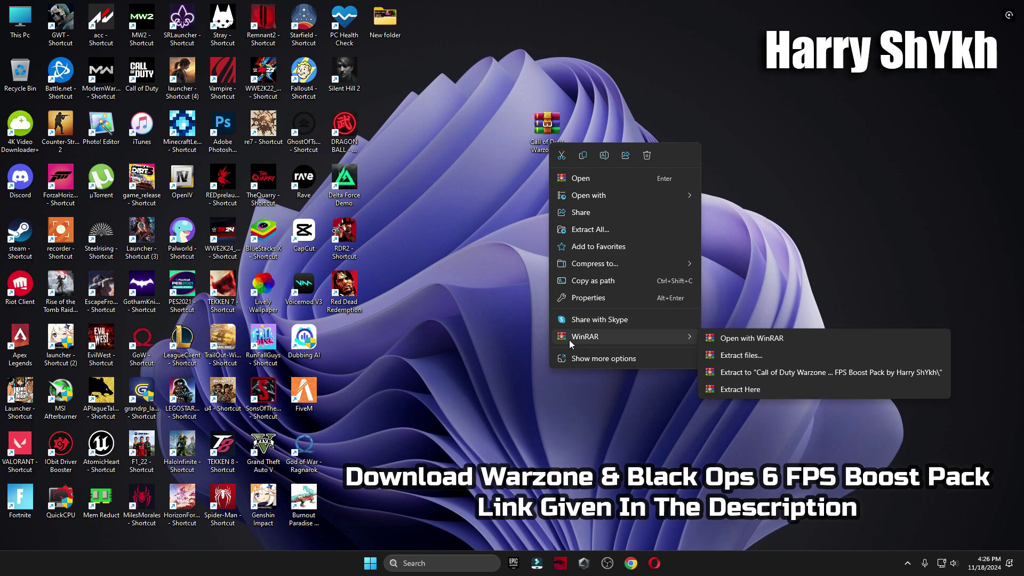
click(777, 389)
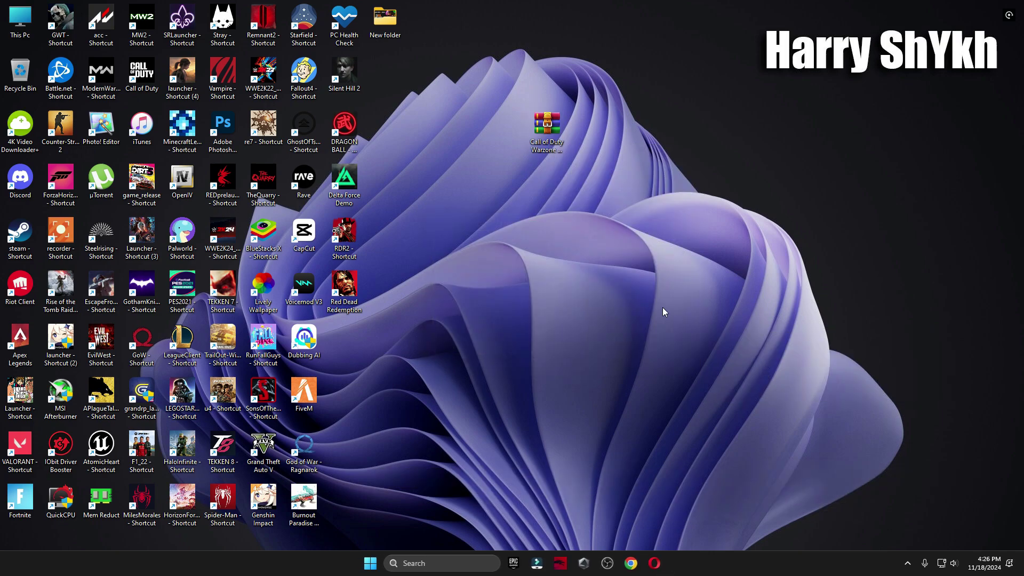
drag(606, 130, 605, 132)
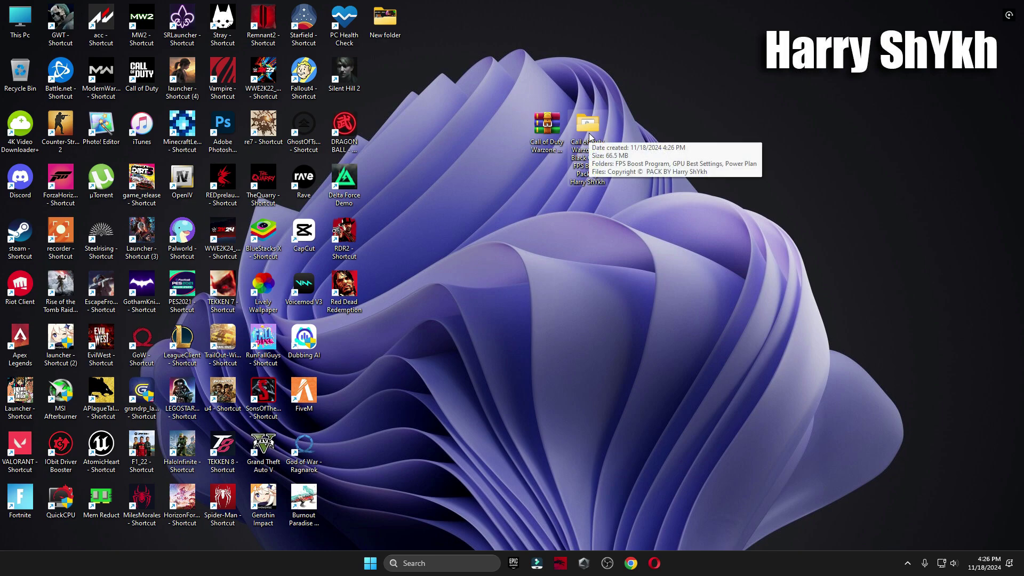
Launch Intelligent standby list cleaner from the extracted pack's FPS Boost Program > ISLC v1.0.2.8 folder, allow it to make changes, and show its window
double_click(589, 134)
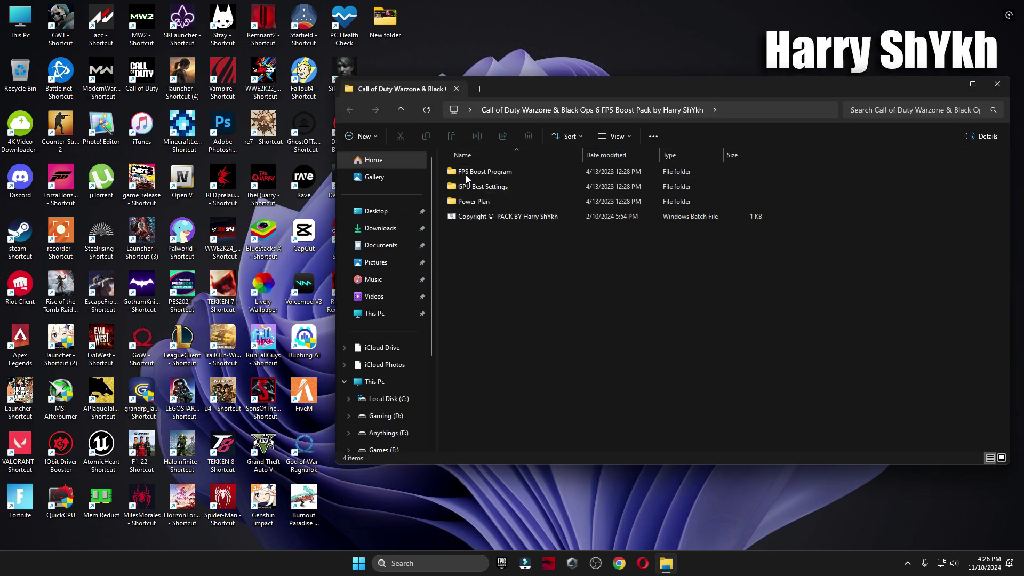
double_click(498, 171)
double_click(489, 174)
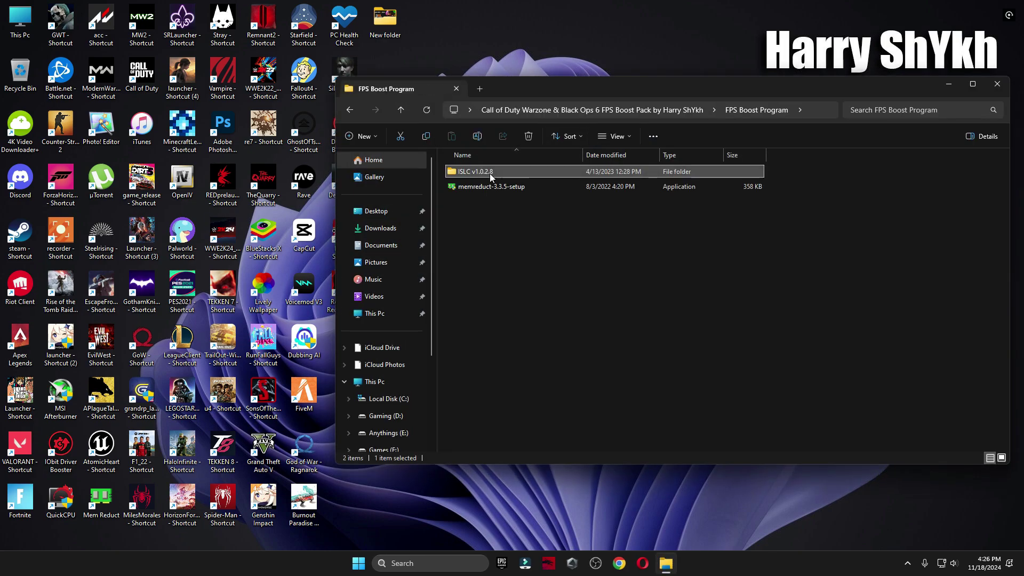
double_click(479, 174)
click(457, 371)
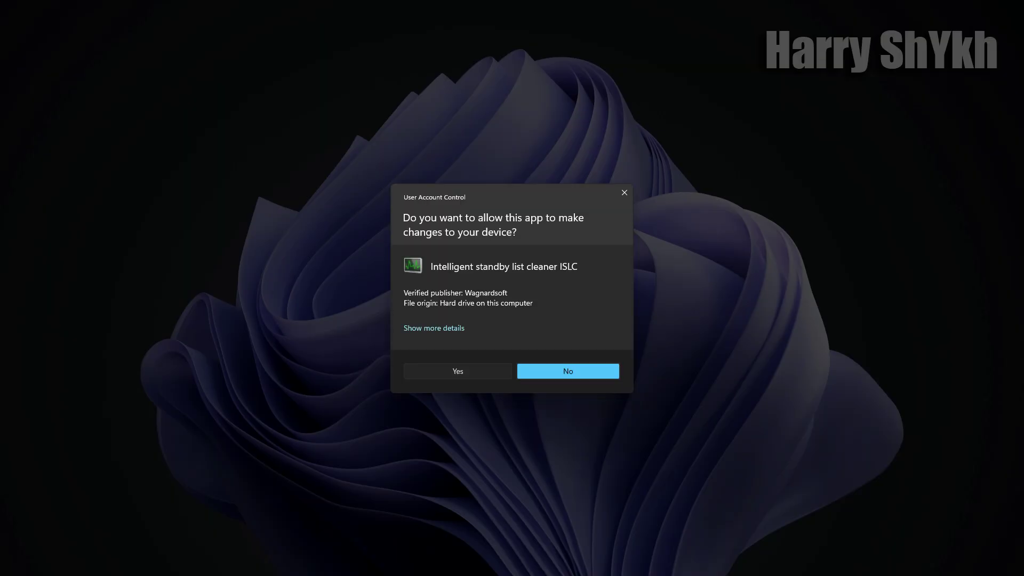
click(907, 563)
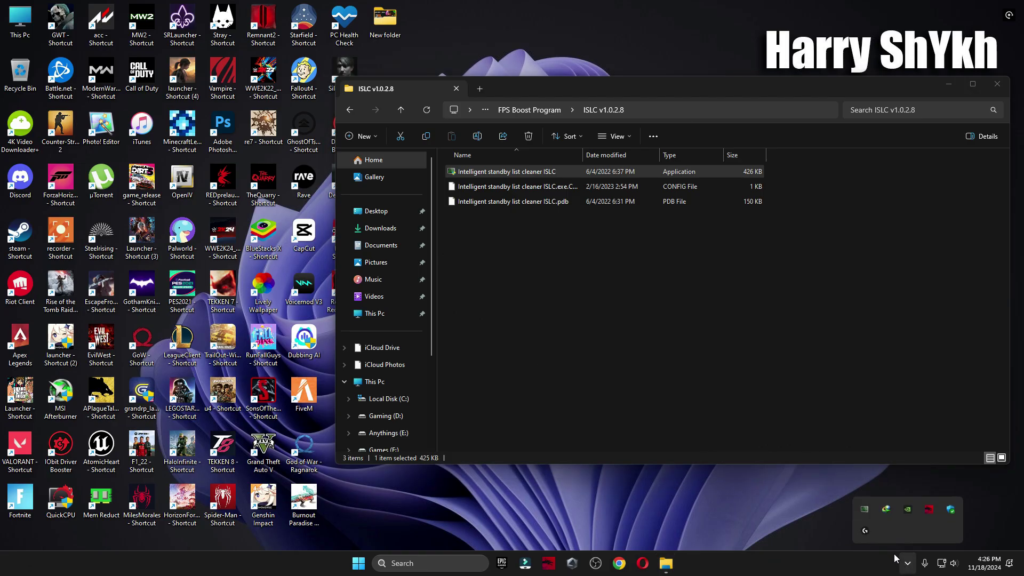
click(864, 511)
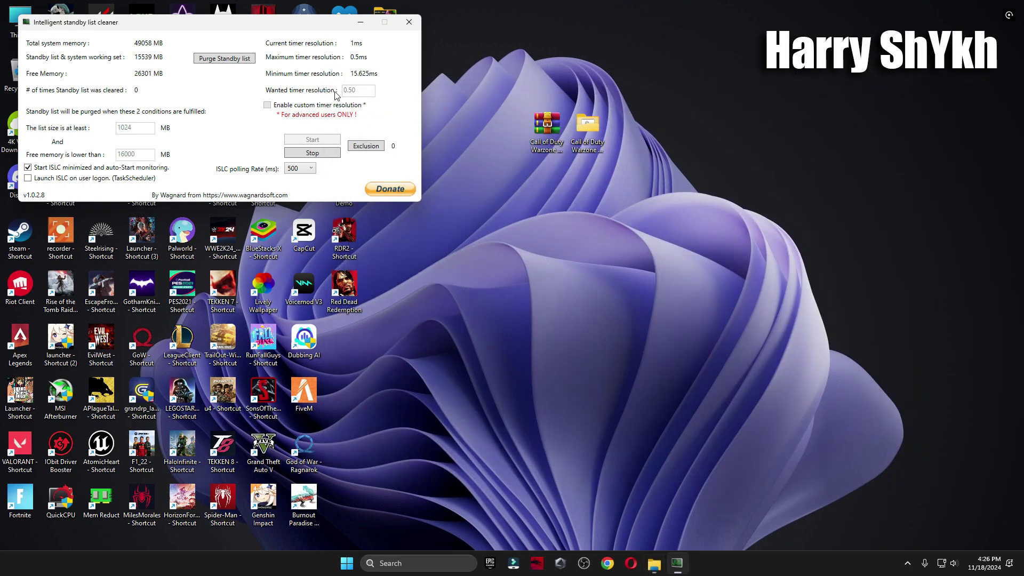
Move the Intelligent standby list cleaner window to mid-screen, then purge the standby list and stop the monitoring
drag(256, 23, 681, 110)
click(728, 242)
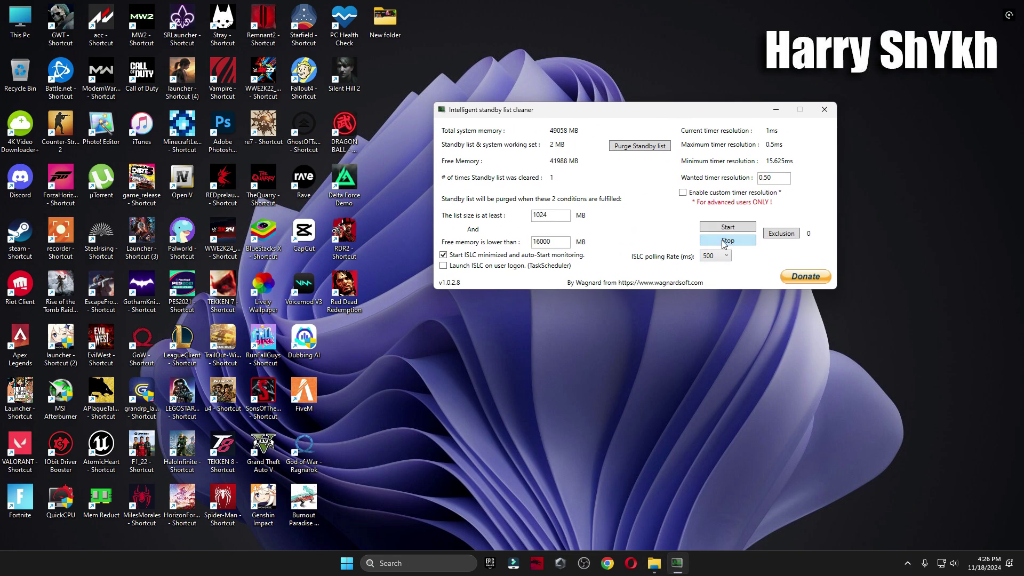
double_click(570, 241)
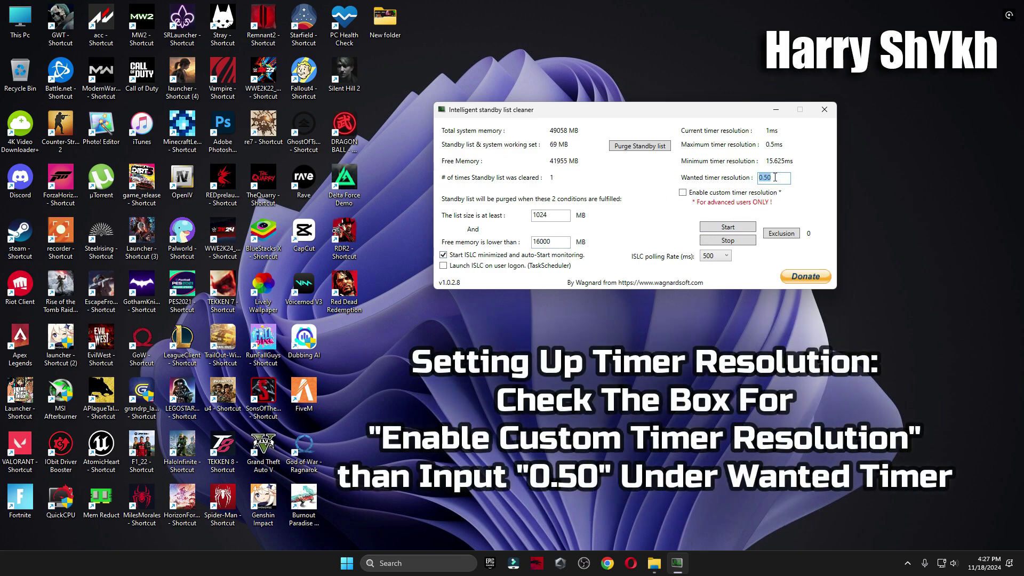
Choose an ISLC polling rate of 500 ms and minimize the cleaner so it keeps running in the background
click(724, 257)
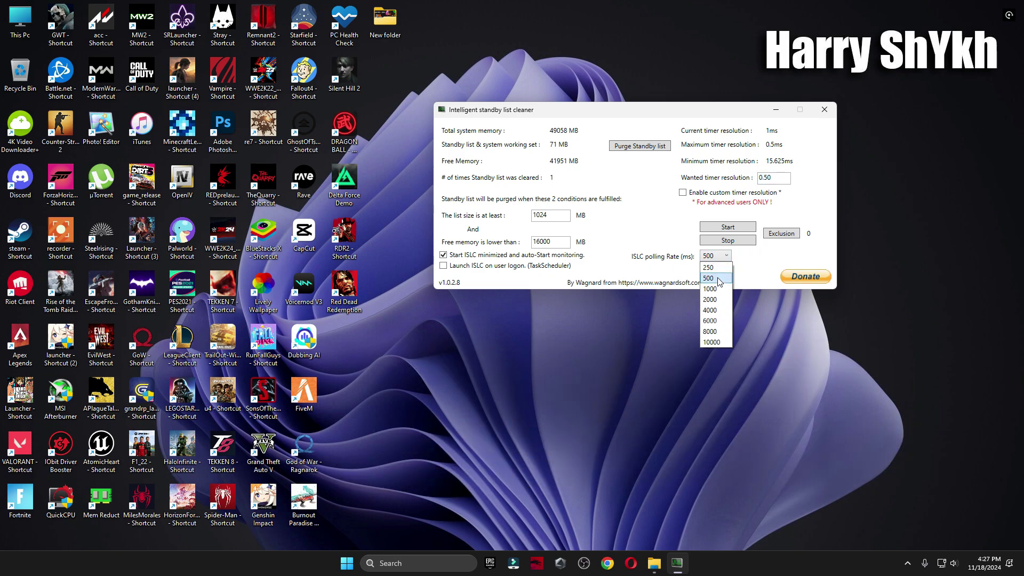
click(710, 282)
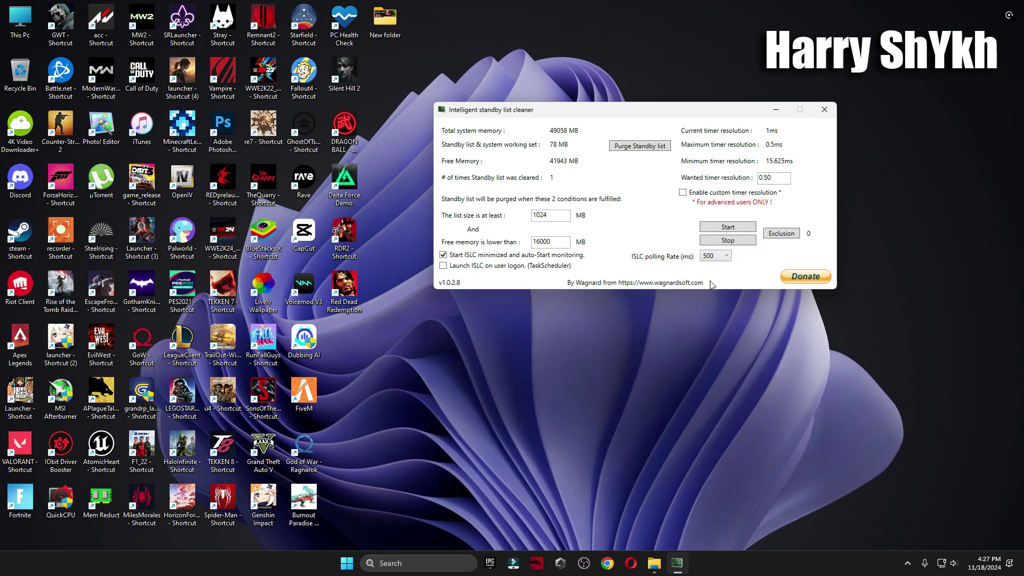
click(776, 110)
click(908, 563)
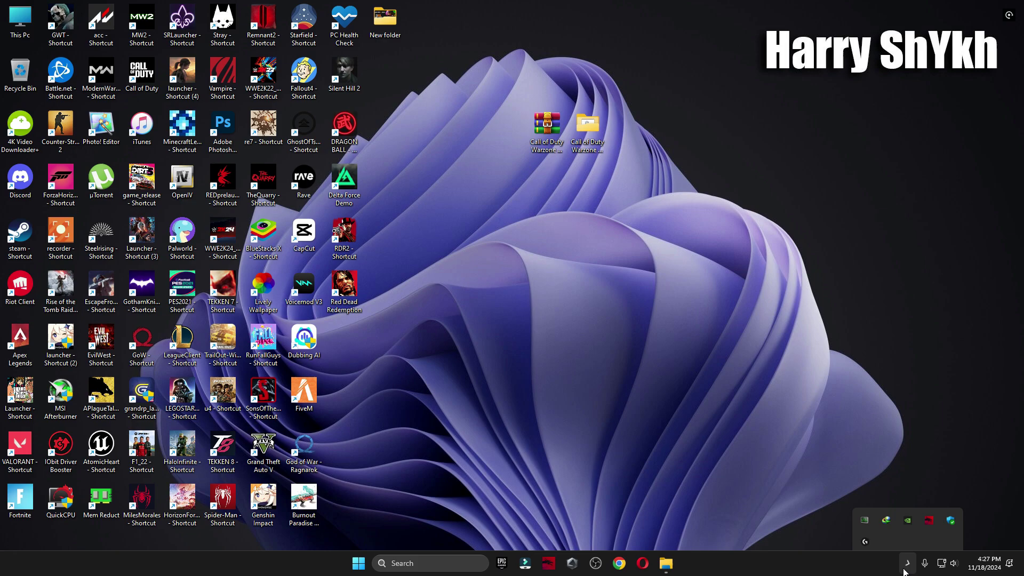
click(907, 564)
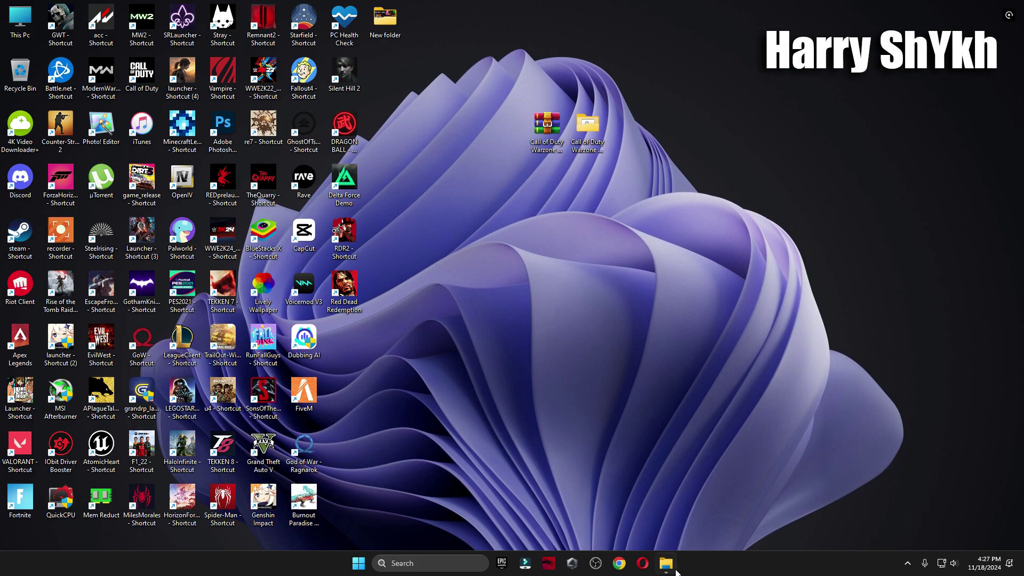
Locate memreduct-3.3.5-setup in the FPS Boost Program folder and launch the already installed Mem Reduct from the desktop
click(666, 564)
click(350, 110)
click(502, 186)
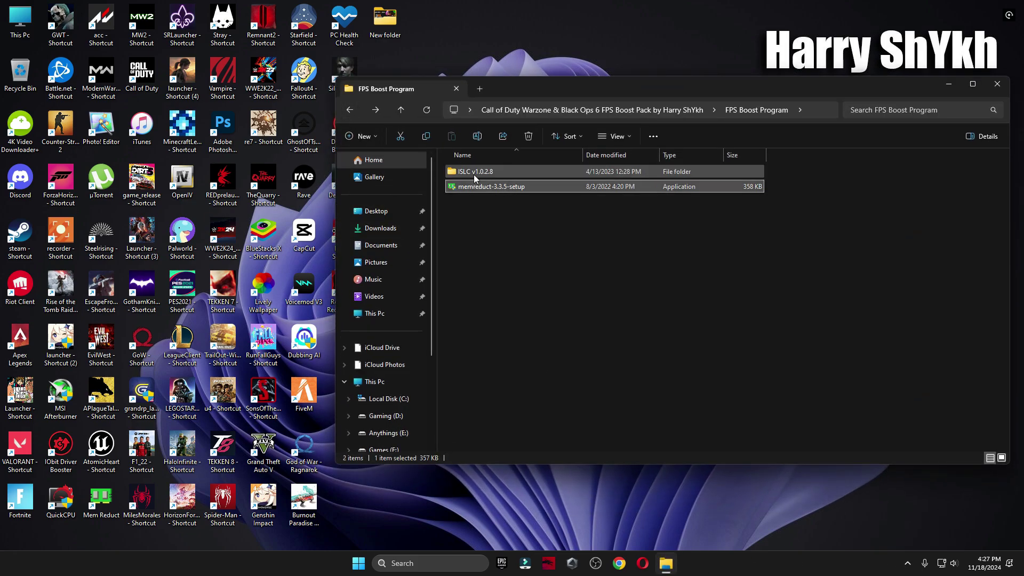
double_click(110, 500)
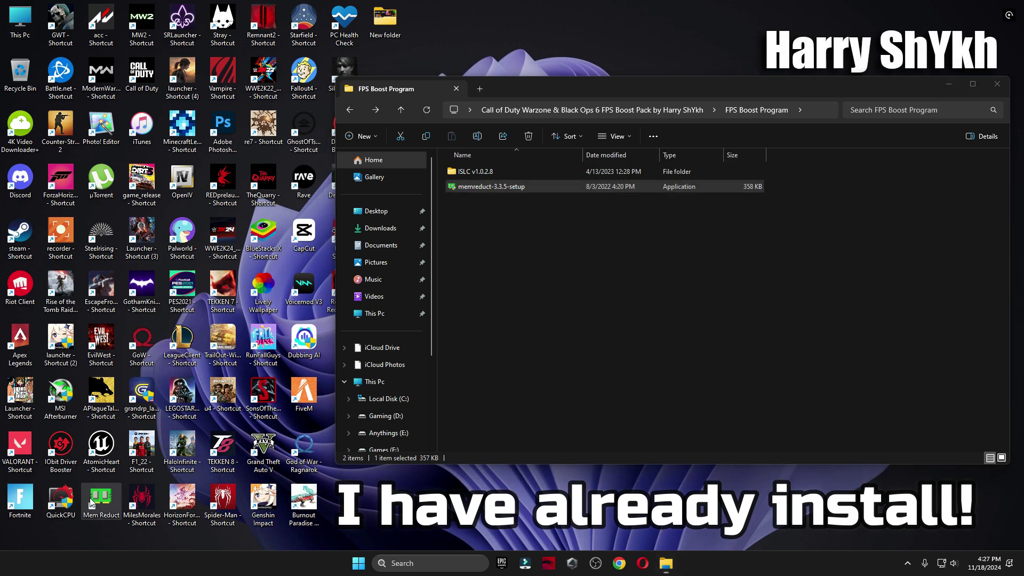
click(944, 89)
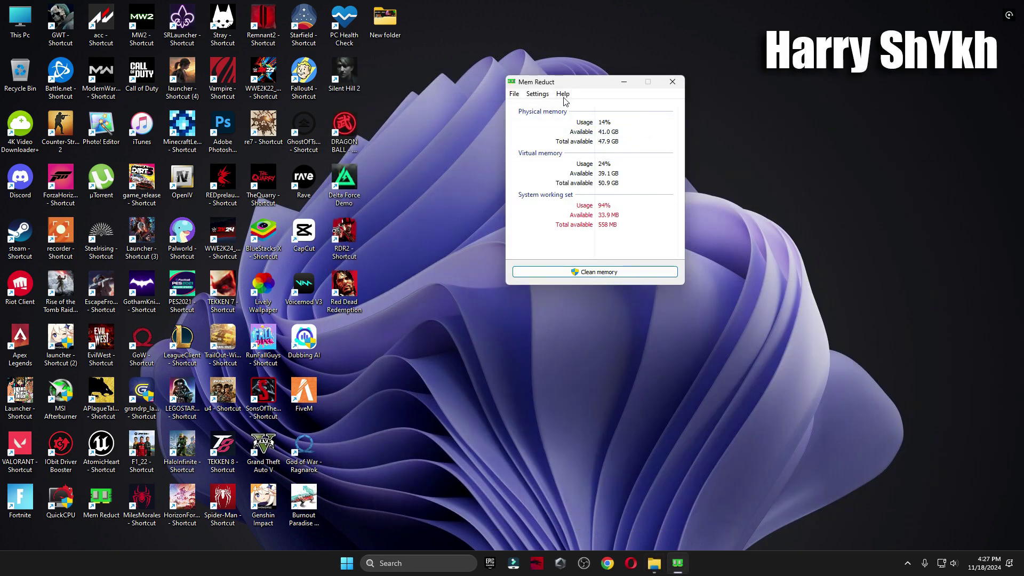
Clean the memory with Mem Reduct using administrator rights, confirm the cleanup, and minimize the program
click(614, 272)
click(458, 370)
click(602, 272)
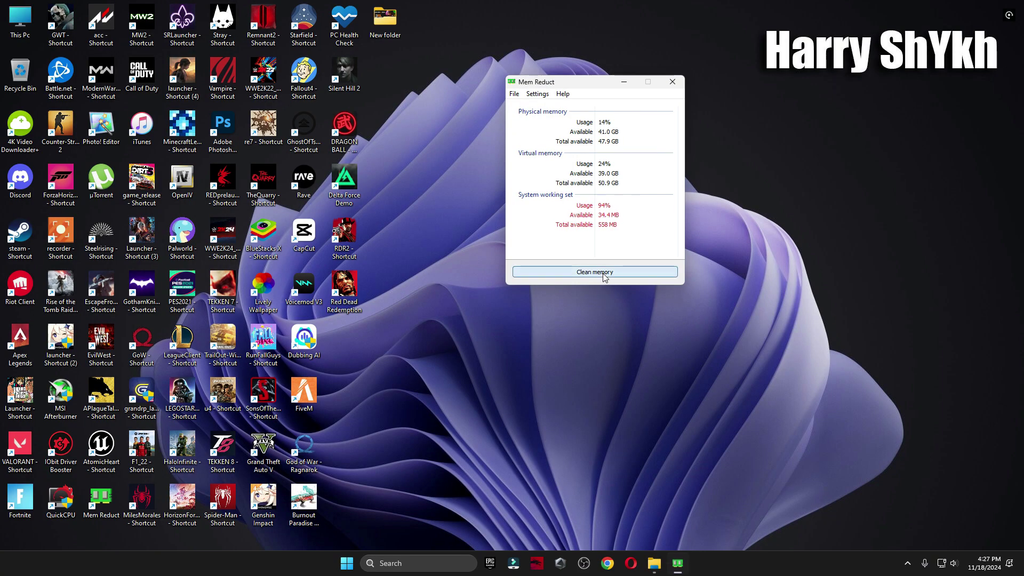
click(625, 199)
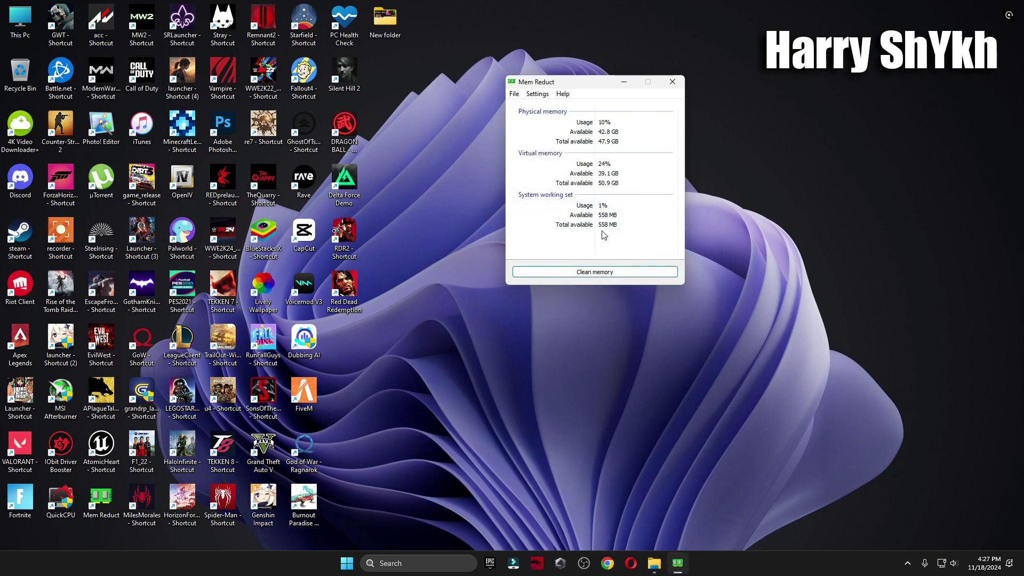
click(624, 83)
Open the pack's GPU Best Settings folder and display its AMD, INTEL and NVIDIA subfolders as large thumbnail icons
click(667, 563)
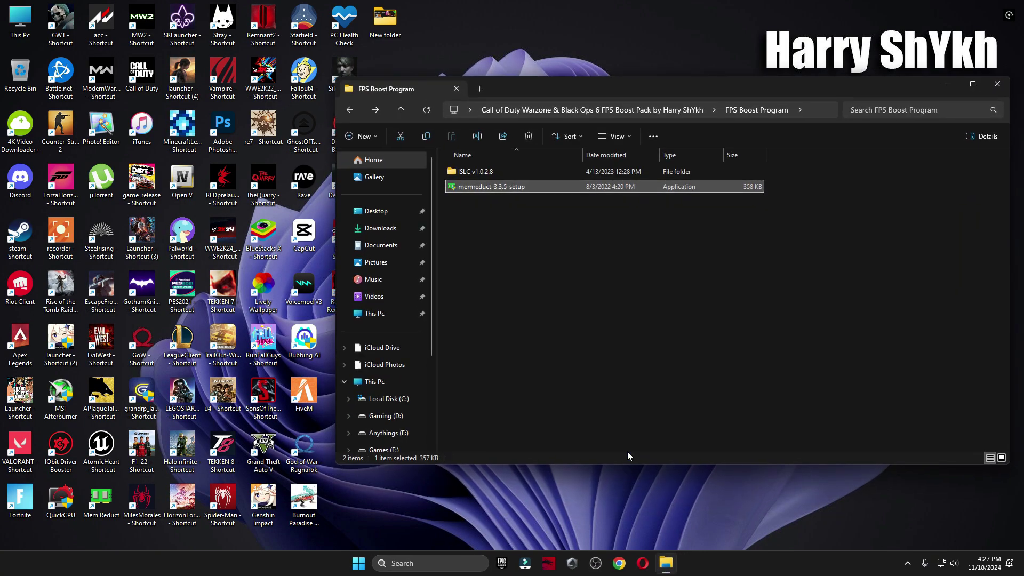
key(alt+Left)
double_click(495, 185)
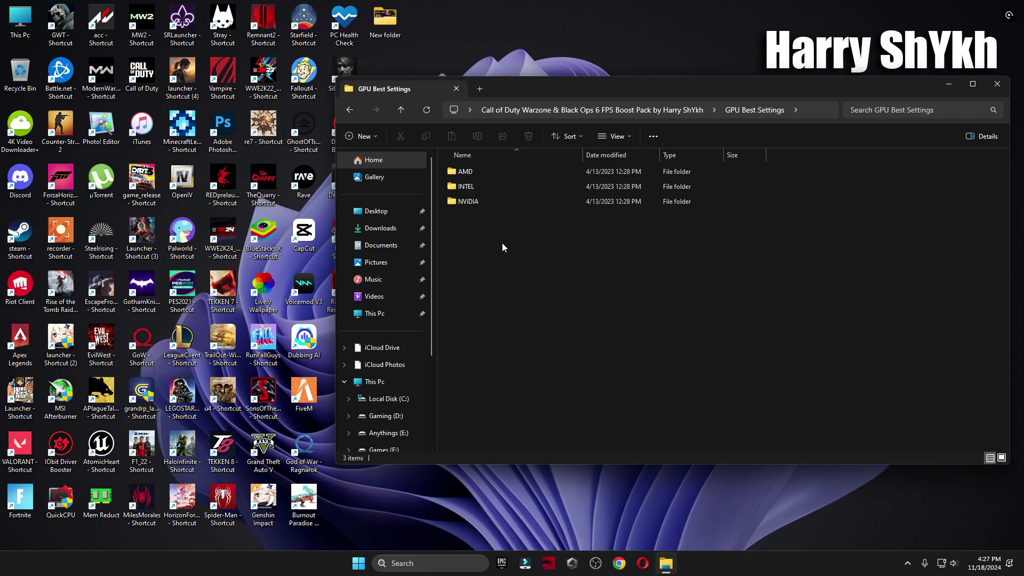
right_click(516, 281)
mouse_move(544, 288)
click(668, 290)
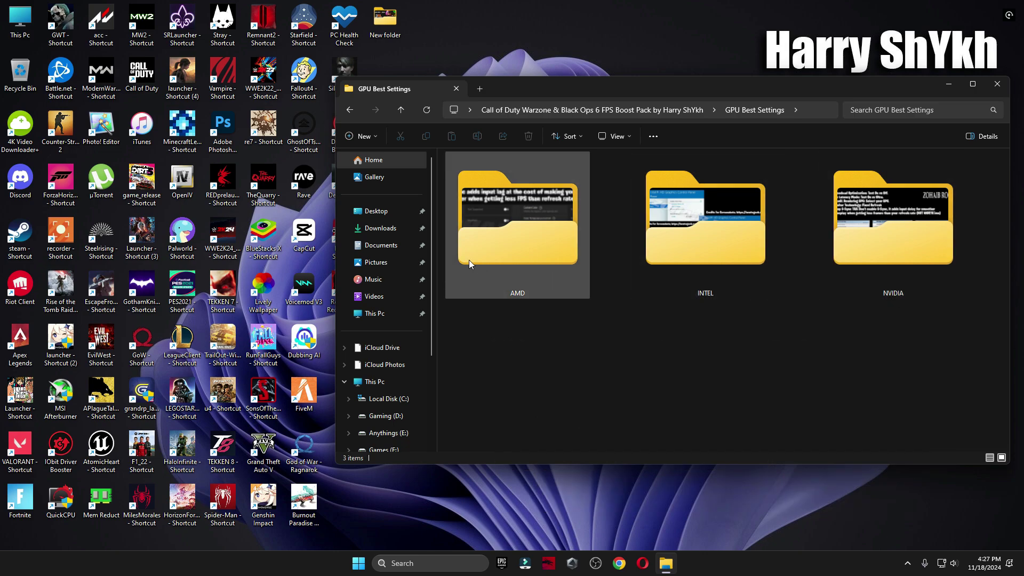
Open the AMD folder and view the images with the recommended AMD graphics settings
double_click(513, 244)
double_click(478, 197)
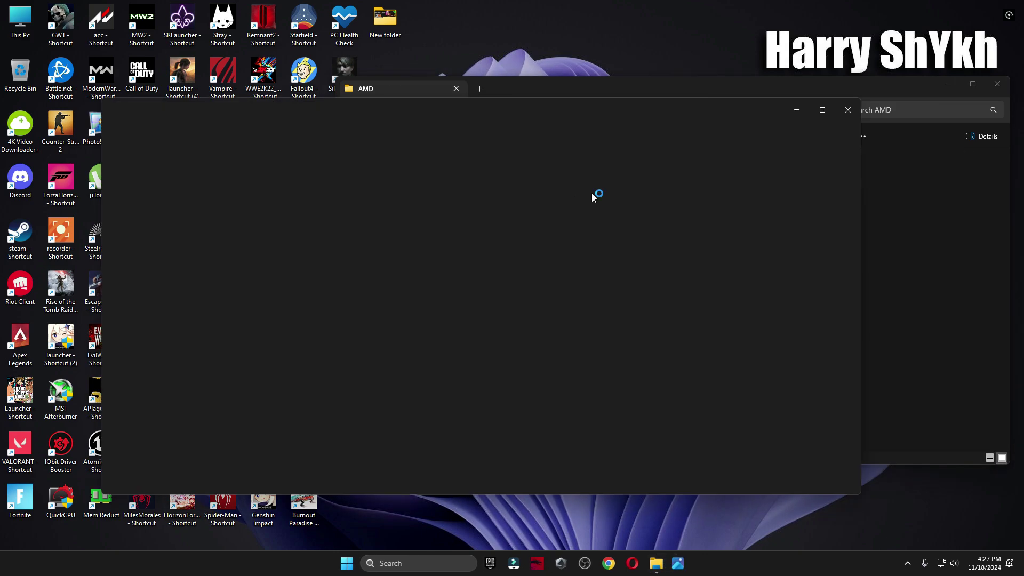
drag(549, 108, 554, 84)
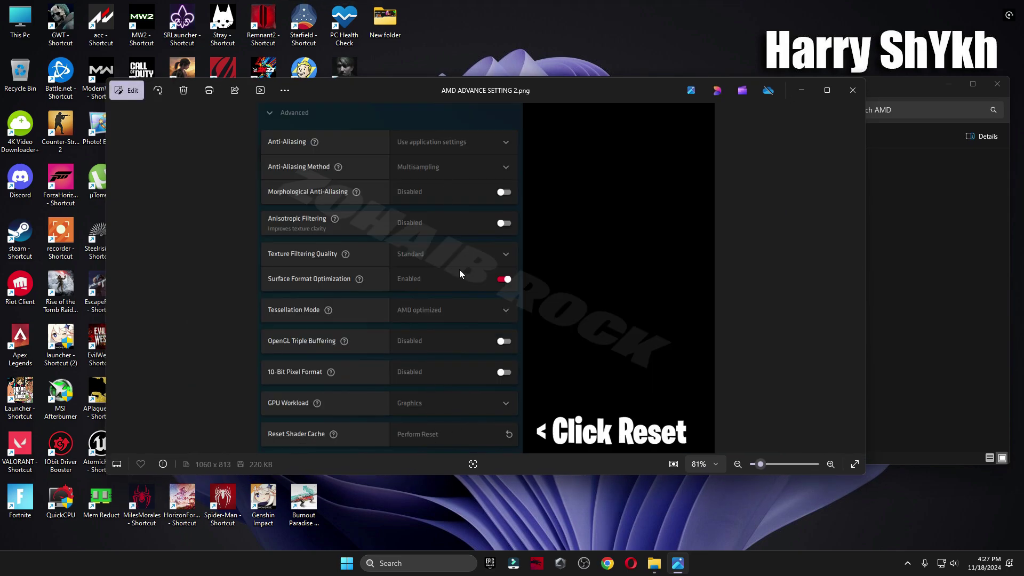
View the AMD display settings image, then open the INTEL folder and view its Graphics Command Center and HD Graphics Control Panel images
key(Right)
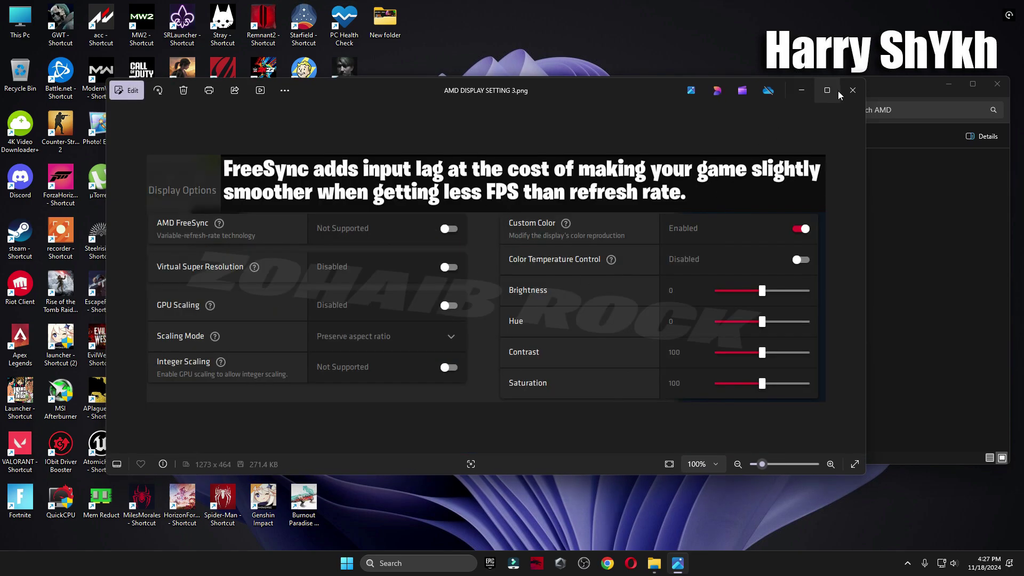
click(853, 90)
key(alt+Up)
double_click(759, 220)
double_click(485, 171)
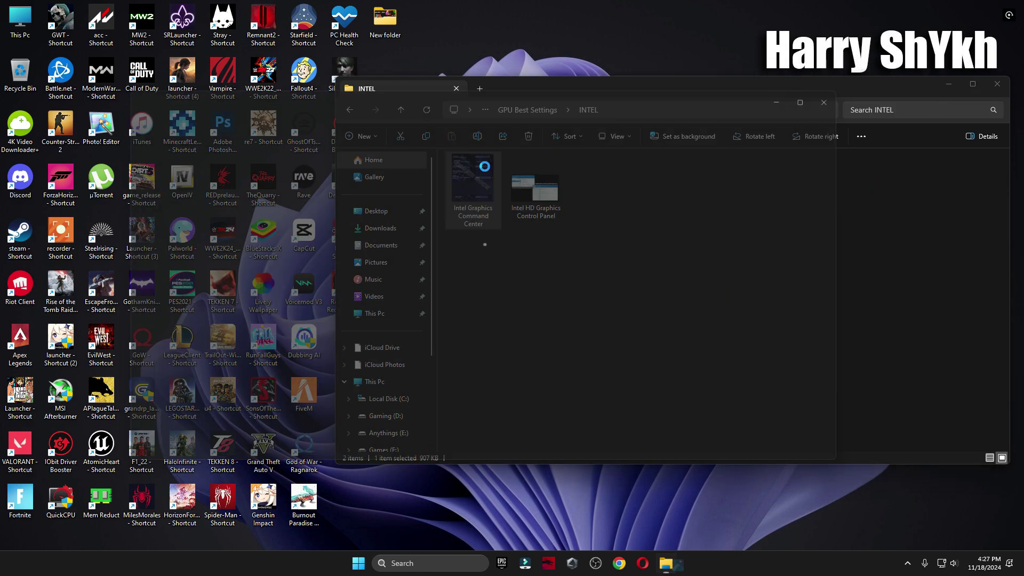
key(Right)
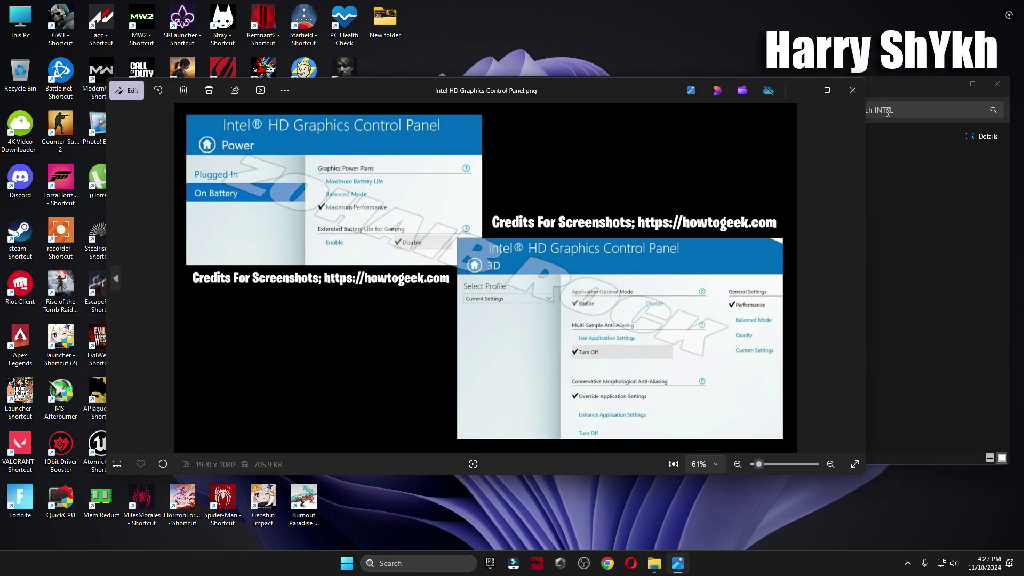
Close the Intel image, return to GPU Best Settings, and open the NVIDIA folder's Manage 3D Settings image
click(853, 90)
key(alt+Up)
double_click(887, 219)
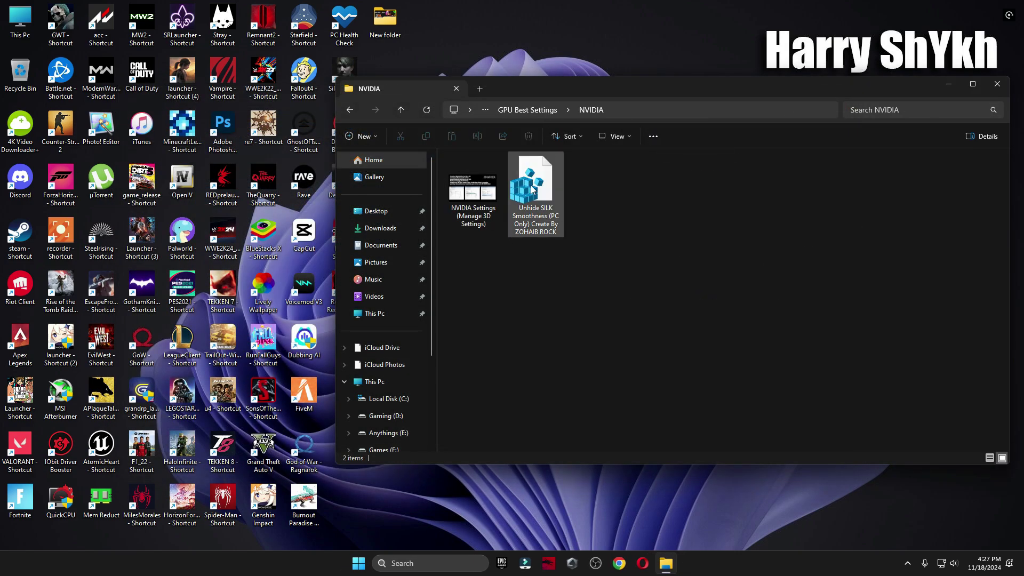
double_click(459, 208)
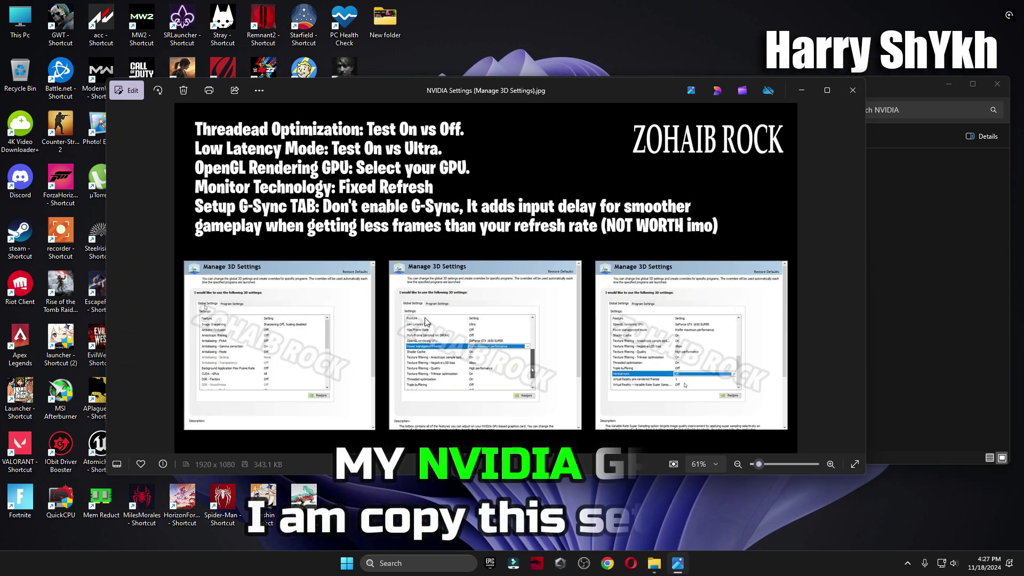
Close the folder window, launch NVIDIA Control Panel from the desktop, and close the NVIDIA settings image after consulting it
click(998, 83)
right_click(956, 210)
click(919, 359)
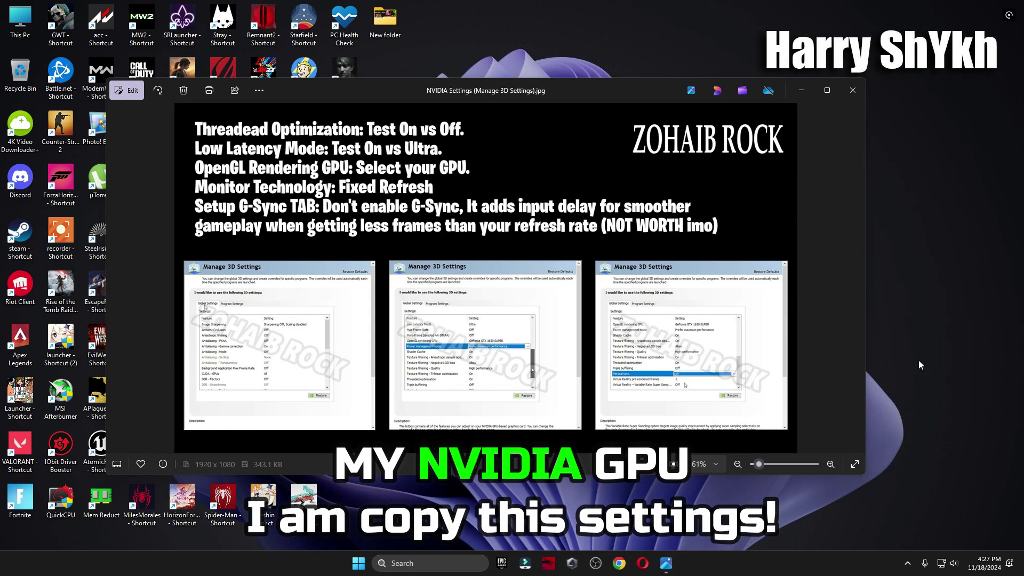
click(925, 293)
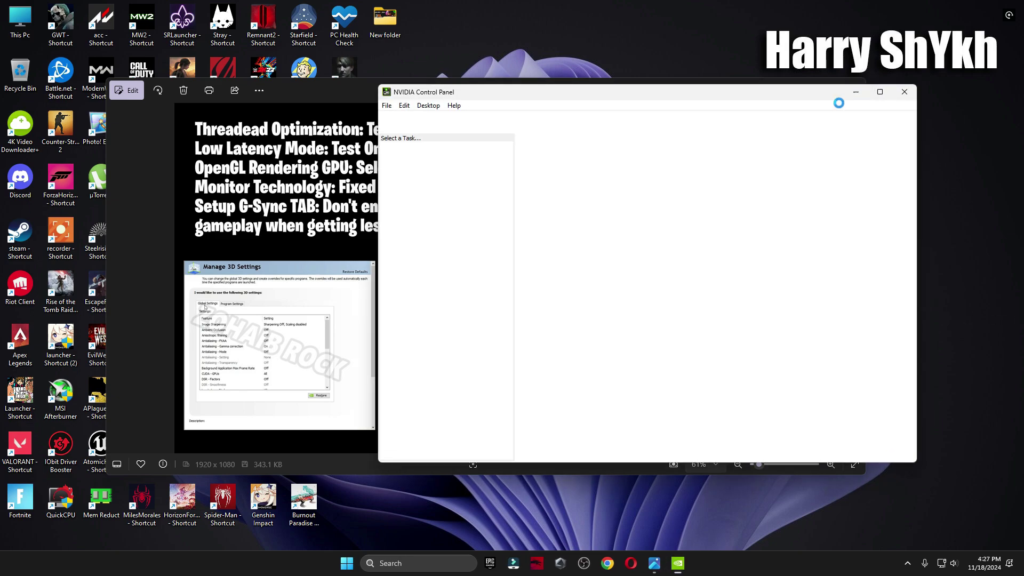
click(369, 126)
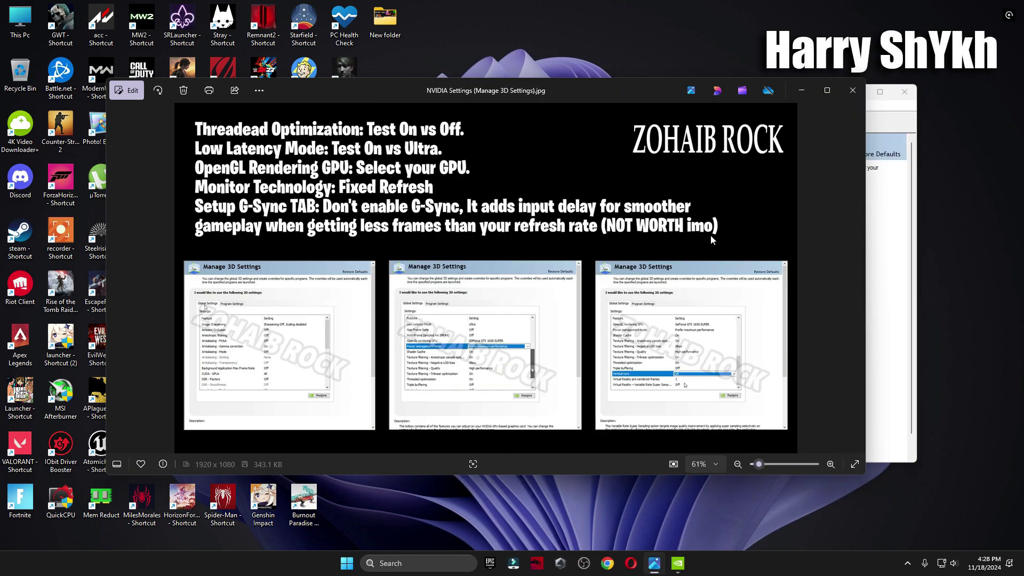
click(853, 90)
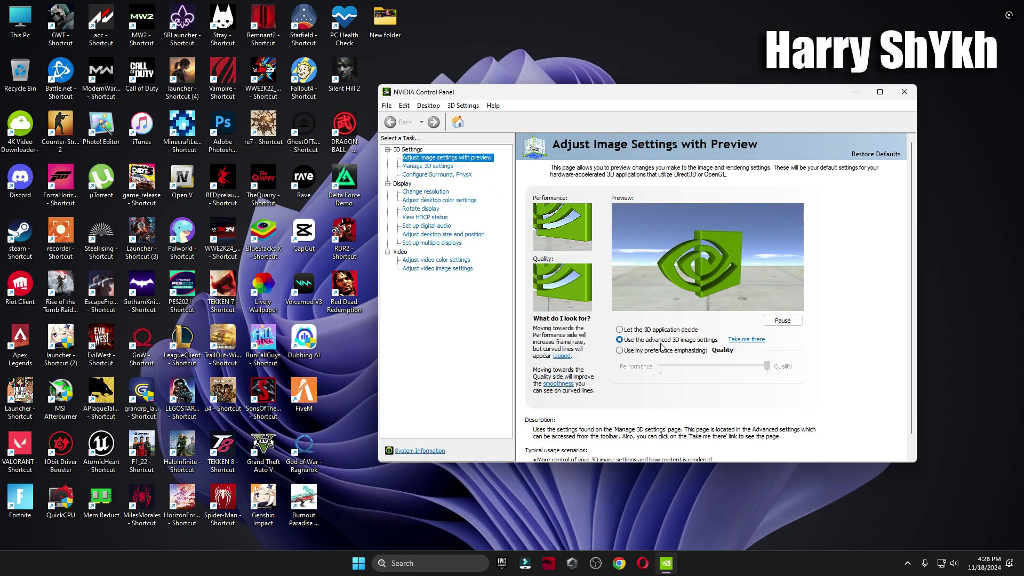
Review the global options under Manage 3D Settings, from image scaling to the Vulkan/OpenGL present method
click(431, 167)
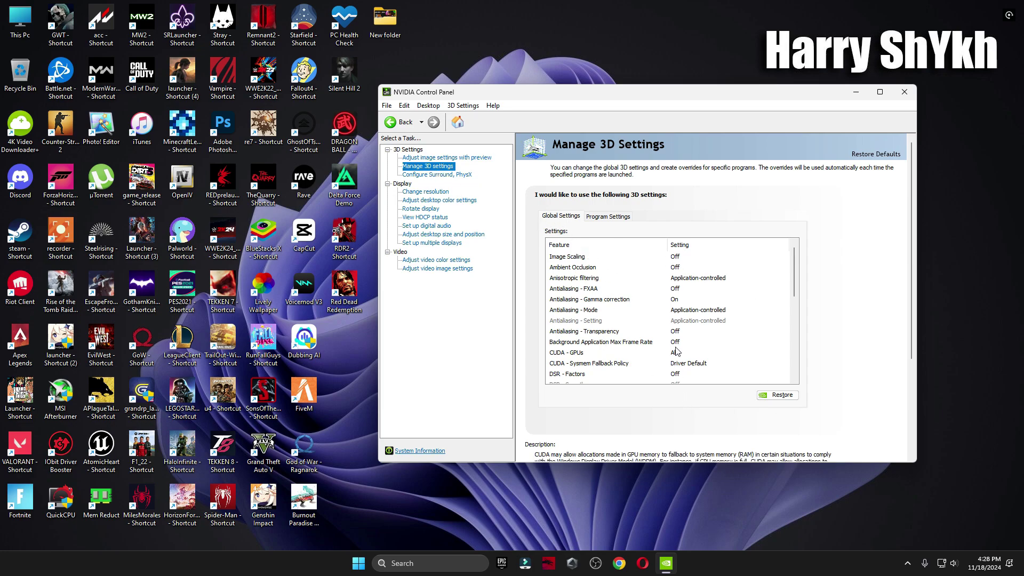
scroll(667, 271, down, 2)
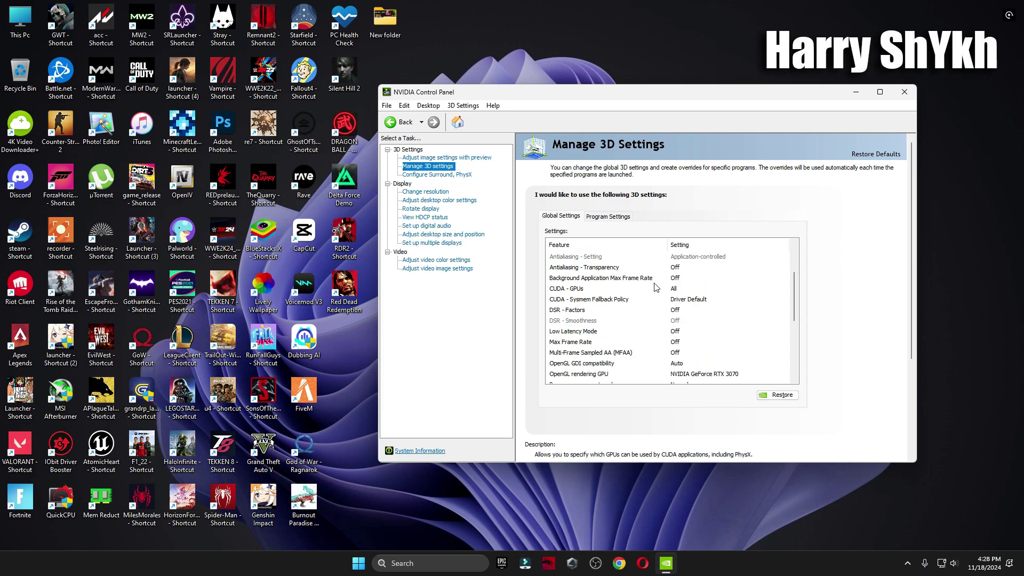
scroll(662, 305, down, 2)
scroll(699, 372, down, 3)
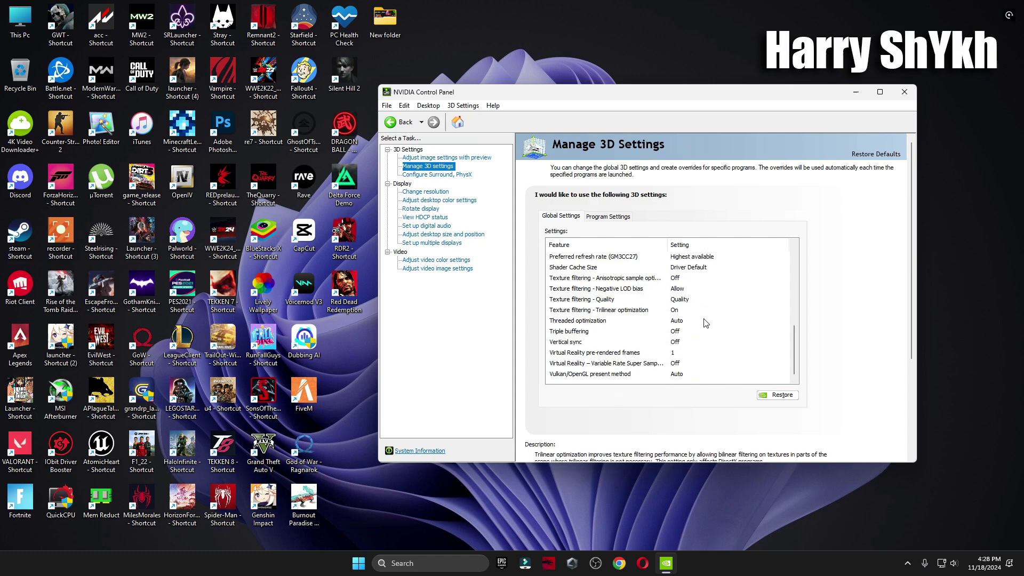
Set the PhysX processor to NVIDIA GeForce RTX 3070
click(450, 175)
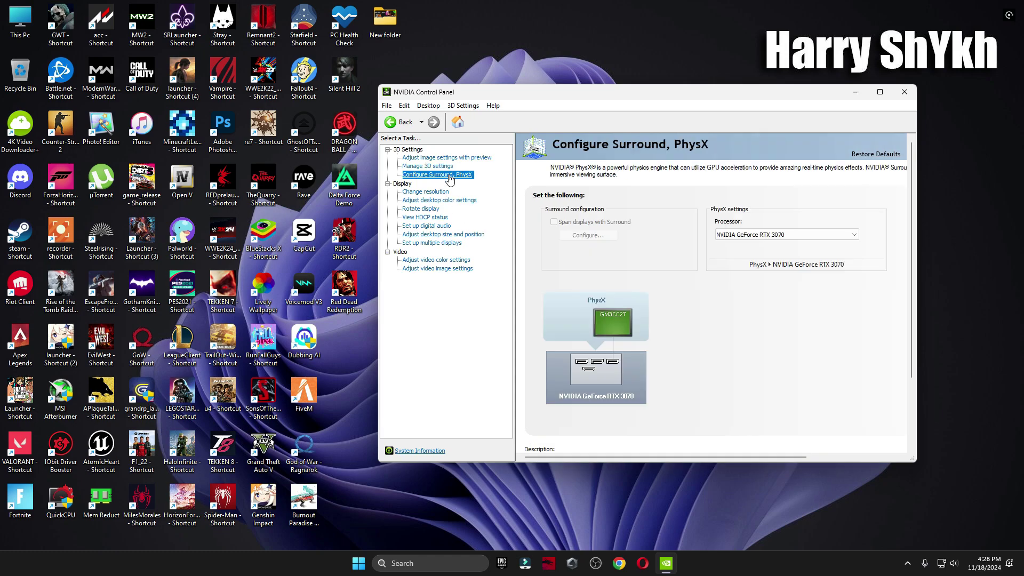
click(740, 234)
click(728, 255)
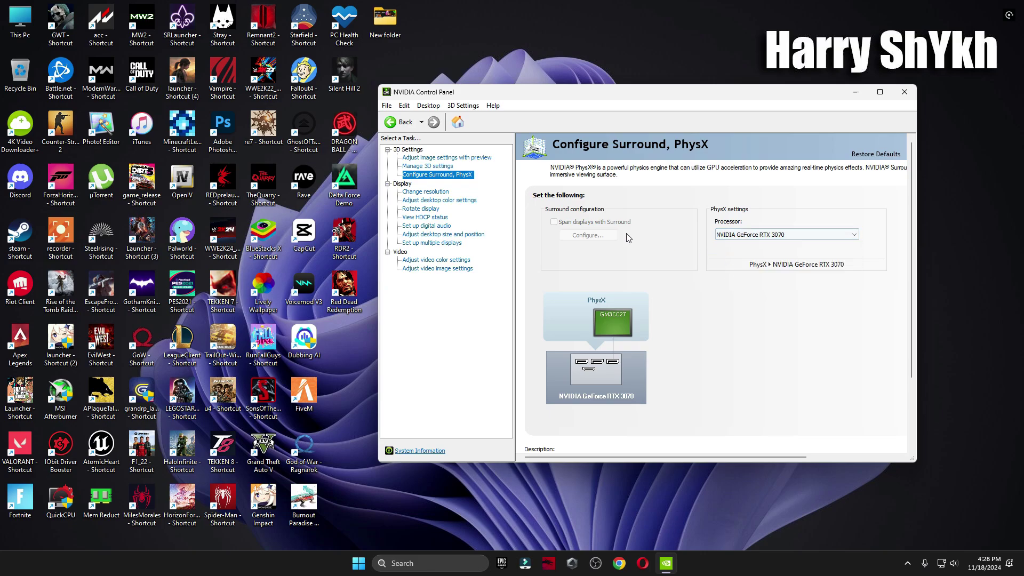
Review the display's resolution, refresh rate and NVIDIA color output settings, then the desktop color adjustments
click(430, 195)
scroll(864, 297, down, 5)
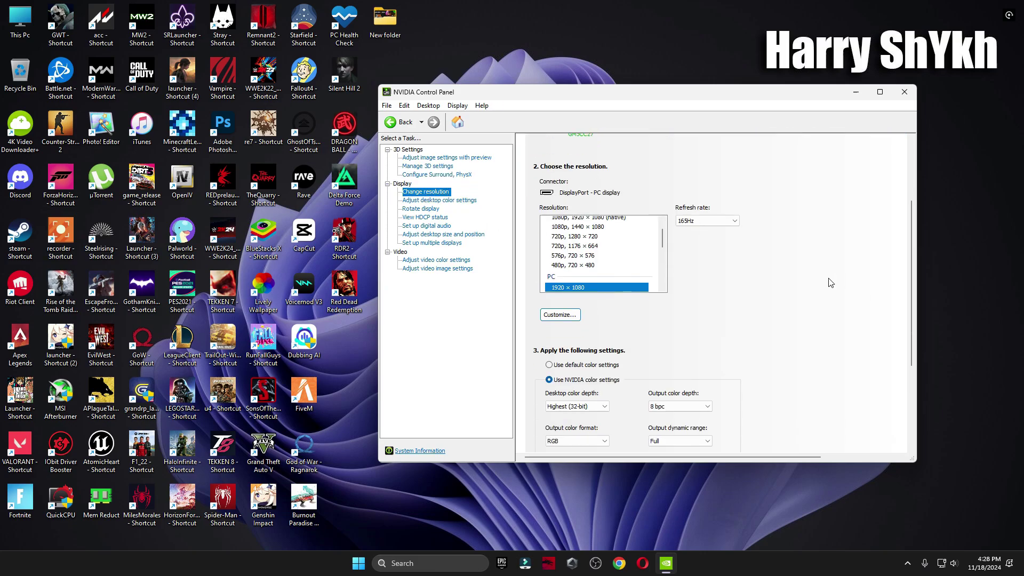
scroll(821, 281, down, 1)
scroll(599, 250, down, 2)
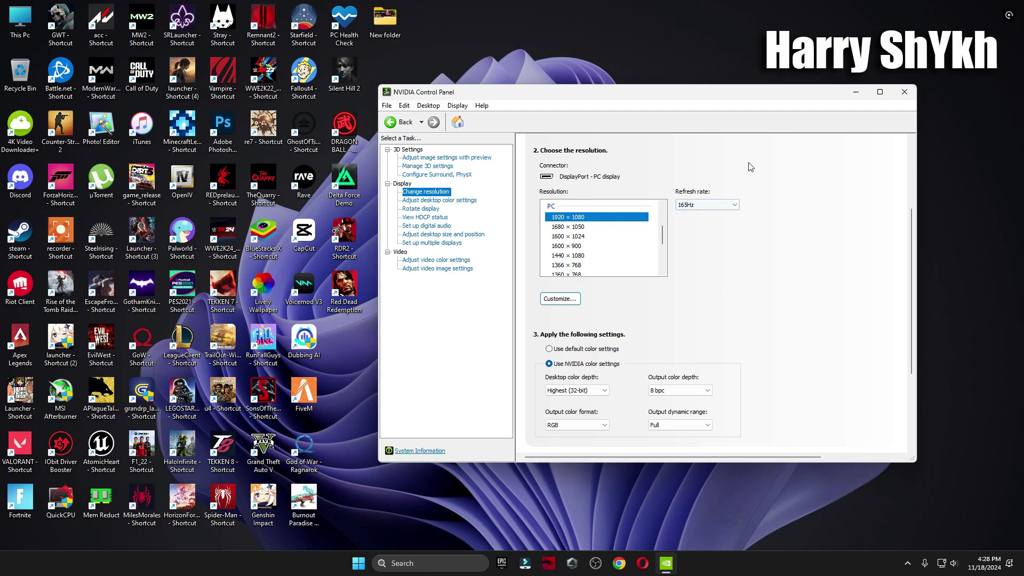
scroll(770, 314, down, 1)
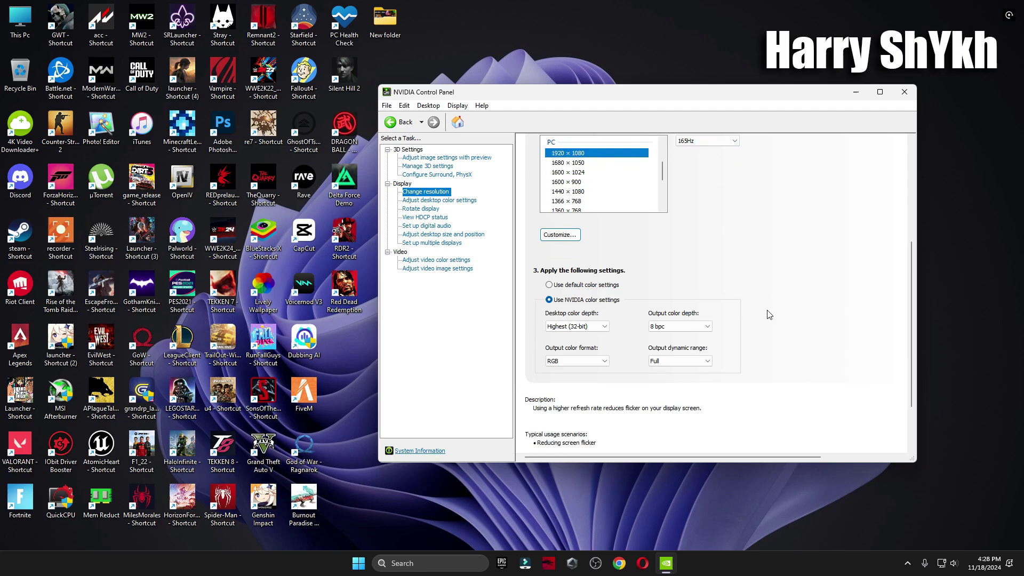
click(451, 201)
scroll(902, 290, down, 2)
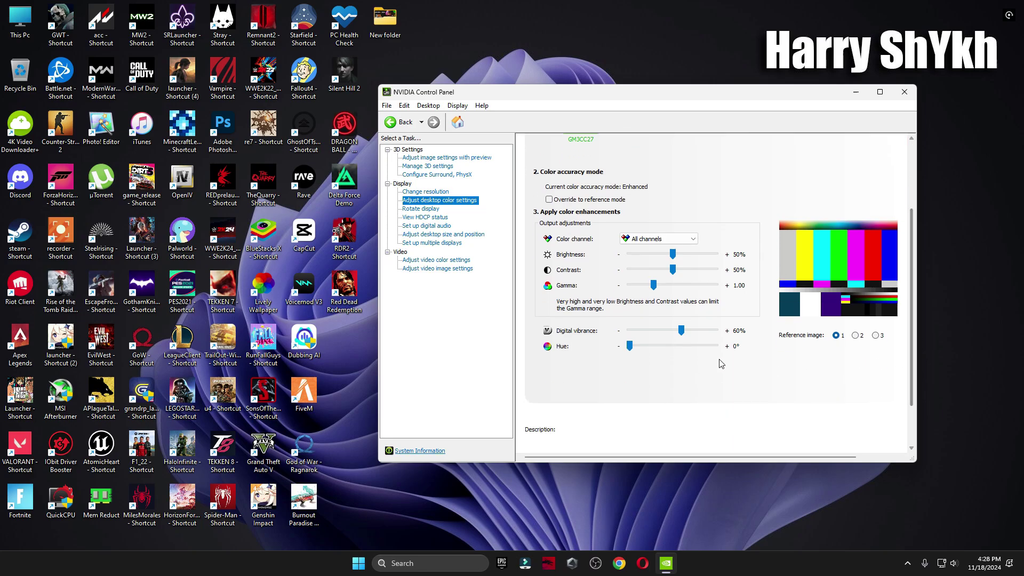
Review the remaining display pages from rotation to multiple displays and the video color and image settings, then close NVIDIA Control Panel
click(428, 210)
click(429, 218)
click(430, 226)
click(443, 235)
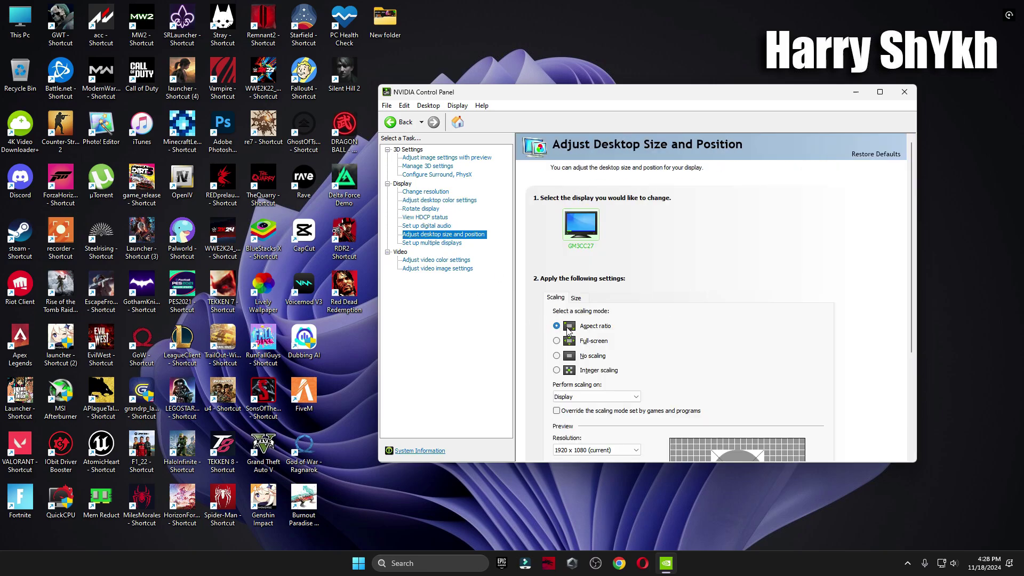
click(439, 243)
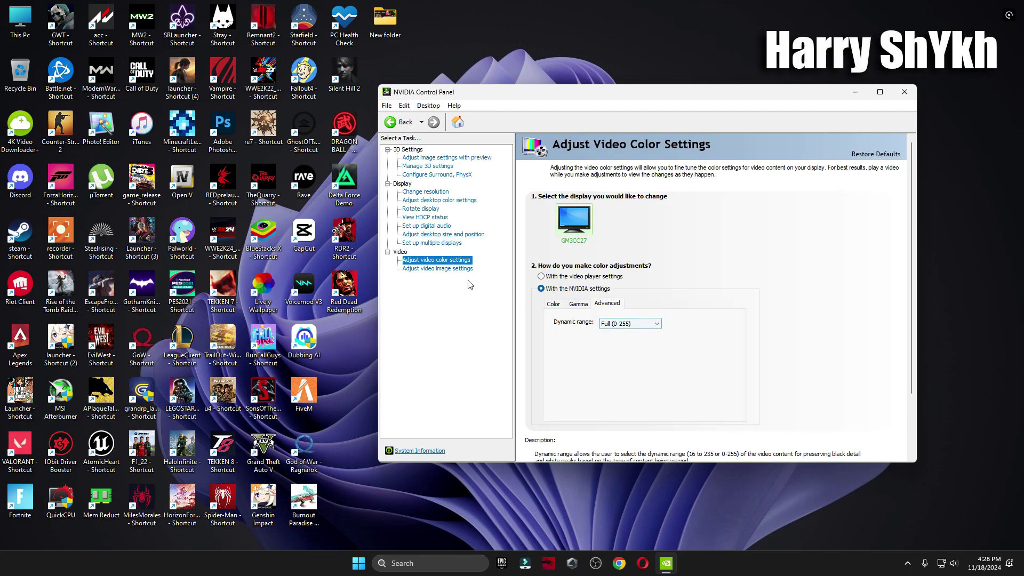
click(462, 268)
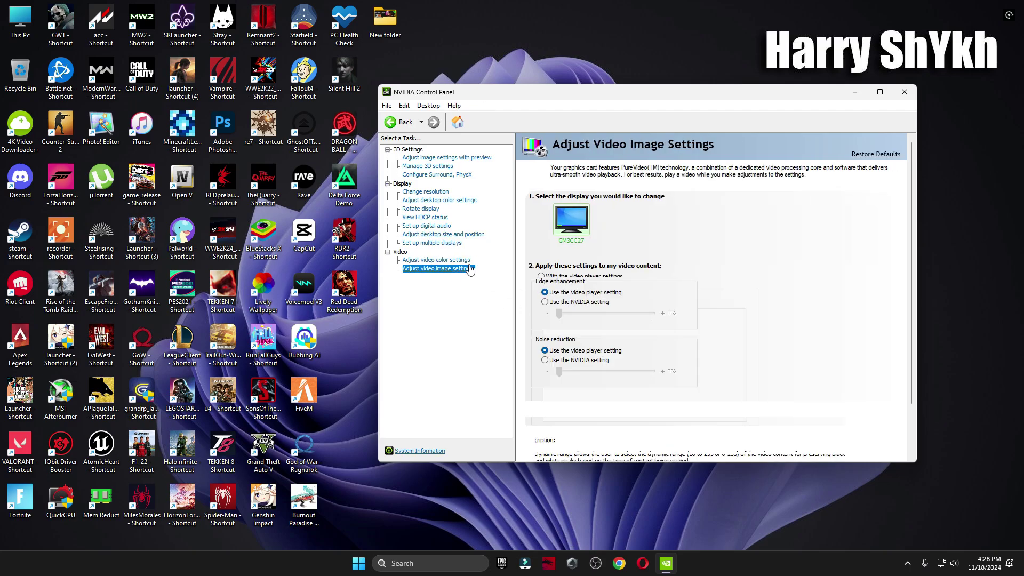
click(905, 92)
Open the NVIDIA app, check for graphics driver updates on its Drivers page, and close the app
click(446, 561)
text(nvIDIA)
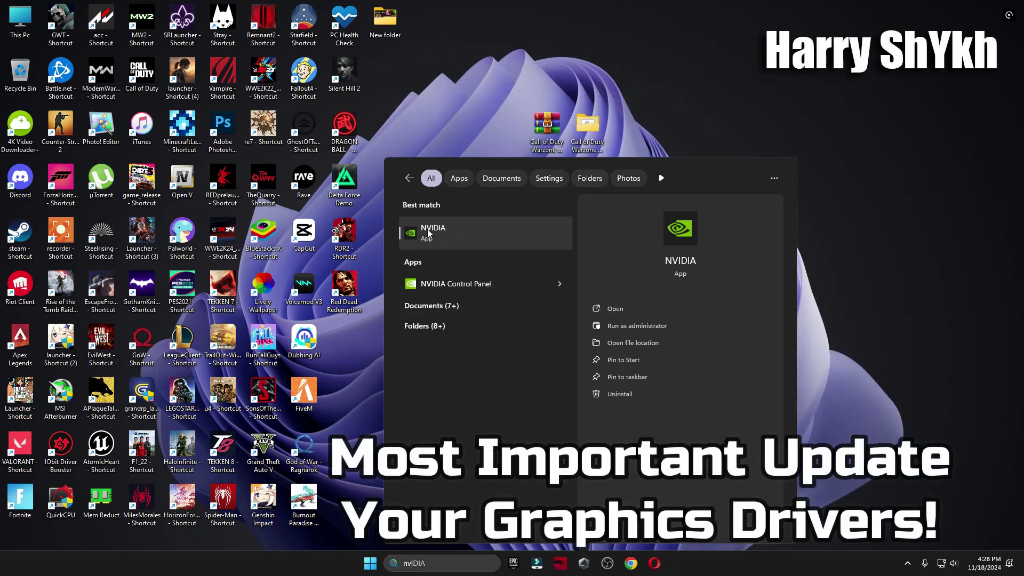
click(427, 228)
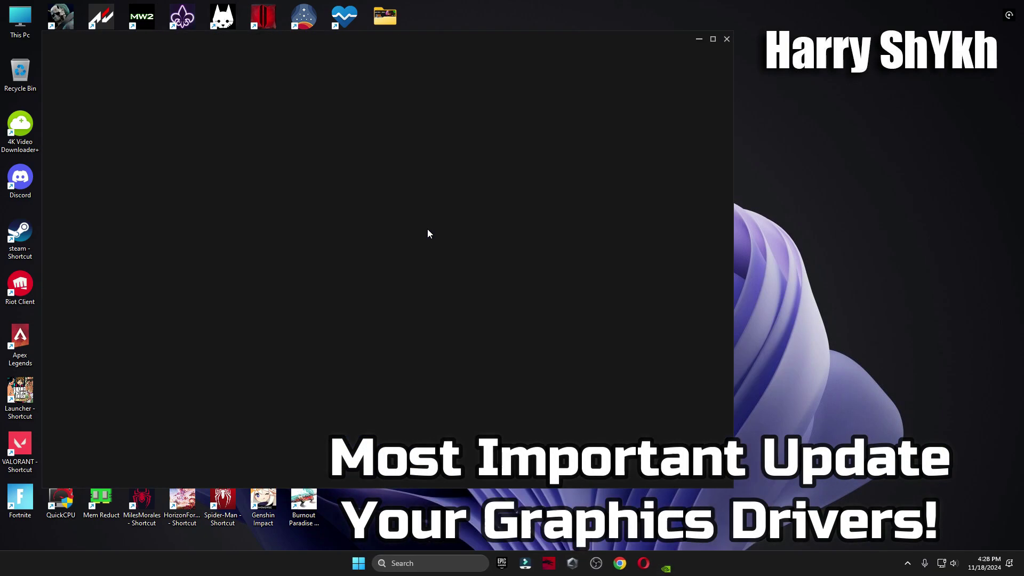
click(50, 92)
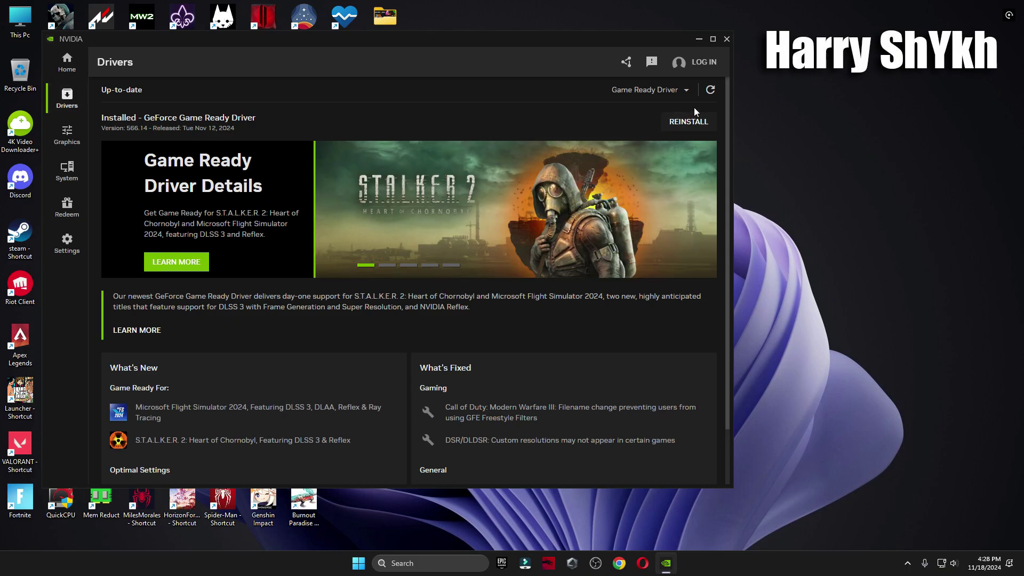
click(709, 92)
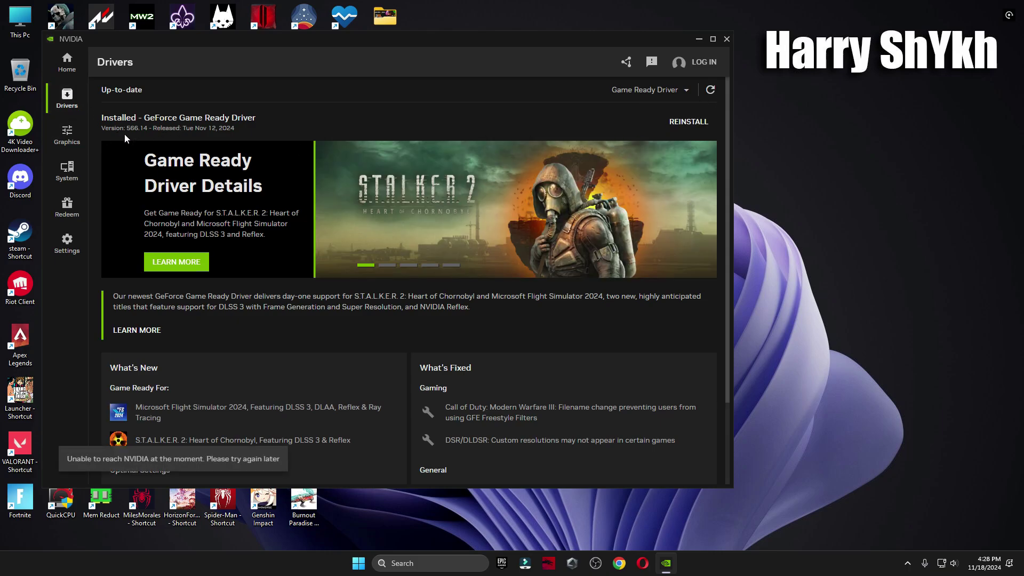
click(727, 40)
Locate QuickCpuSetup in the pack's Power Plan > Quick-CPU > 64bit folder, launch the already installed QuickCPU, and close the folder window
double_click(589, 139)
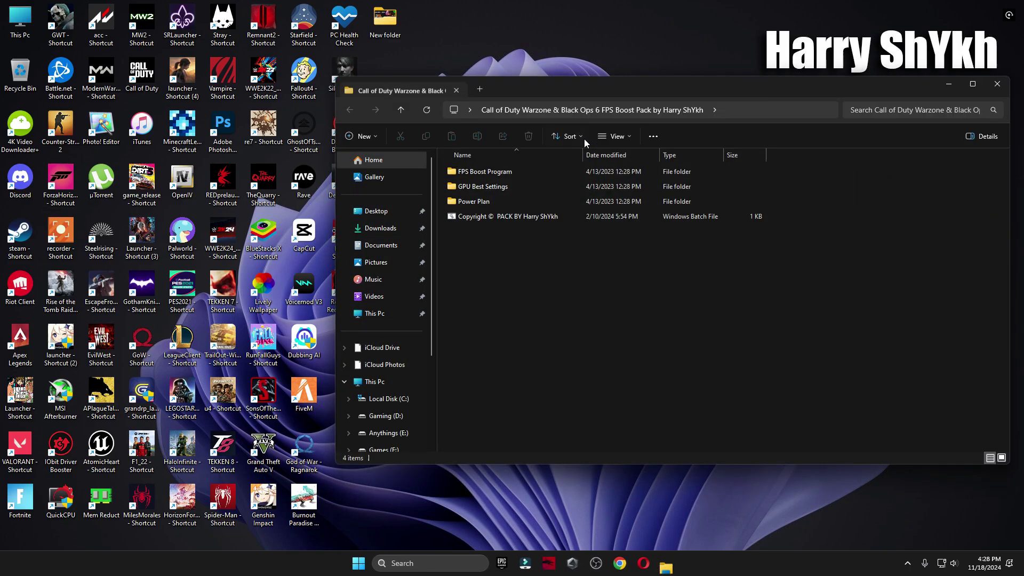
double_click(495, 198)
click(482, 171)
double_click(483, 172)
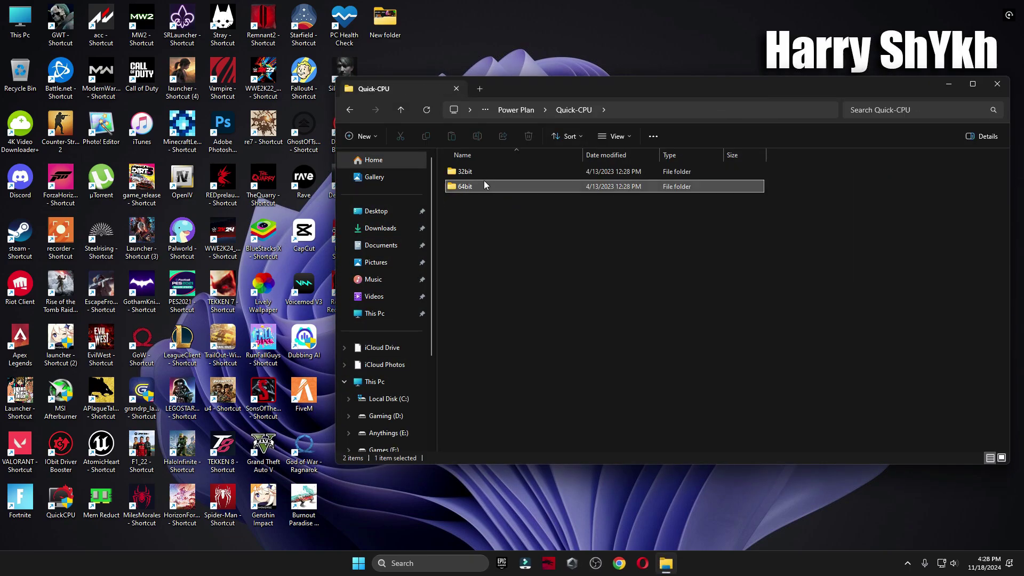
double_click(485, 182)
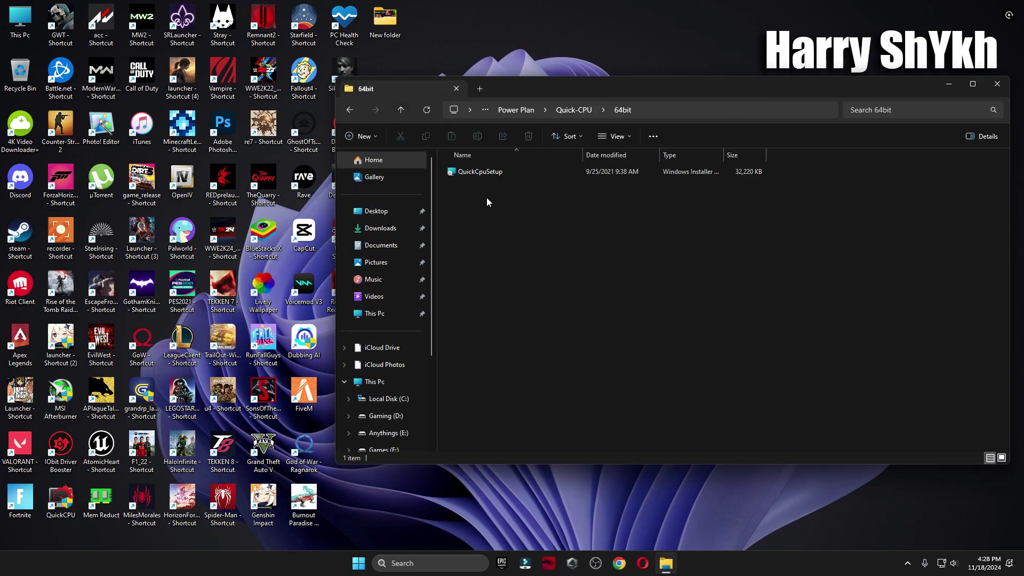
double_click(61, 501)
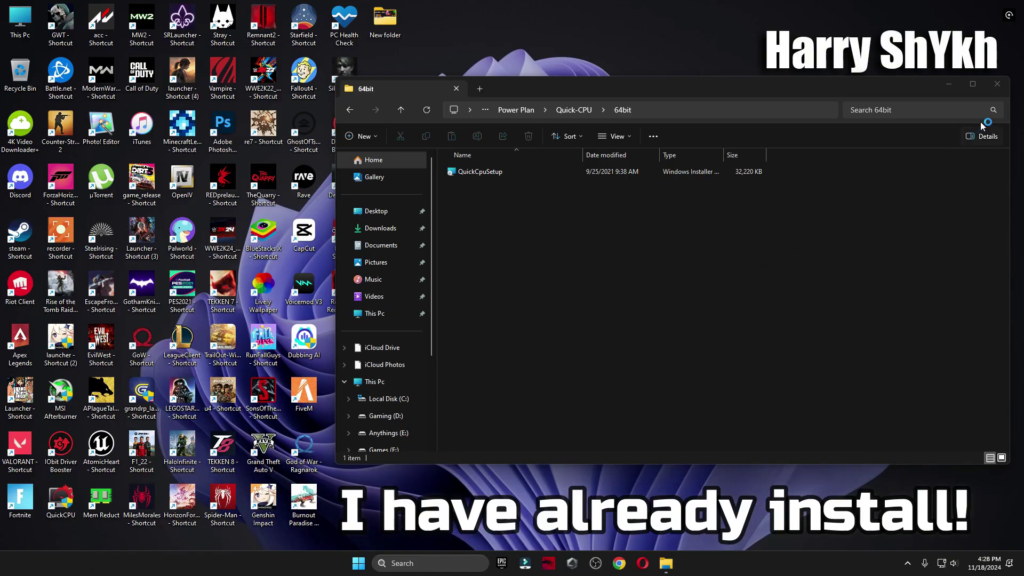
click(1001, 88)
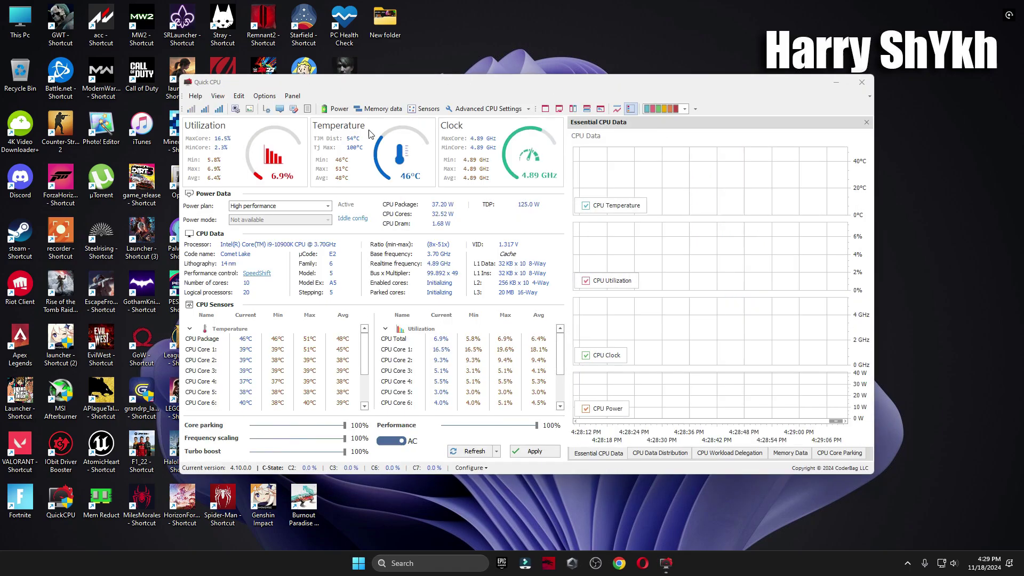
Choose the High performance power plan, set core parking, frequency scaling, turbo boost and performance to 100%, and apply the settings
click(278, 206)
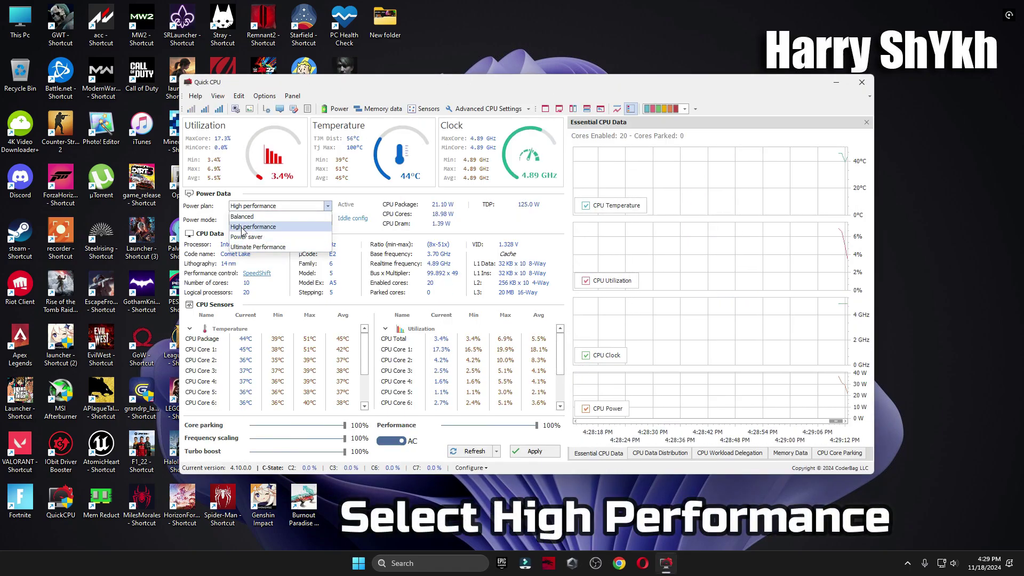
click(283, 230)
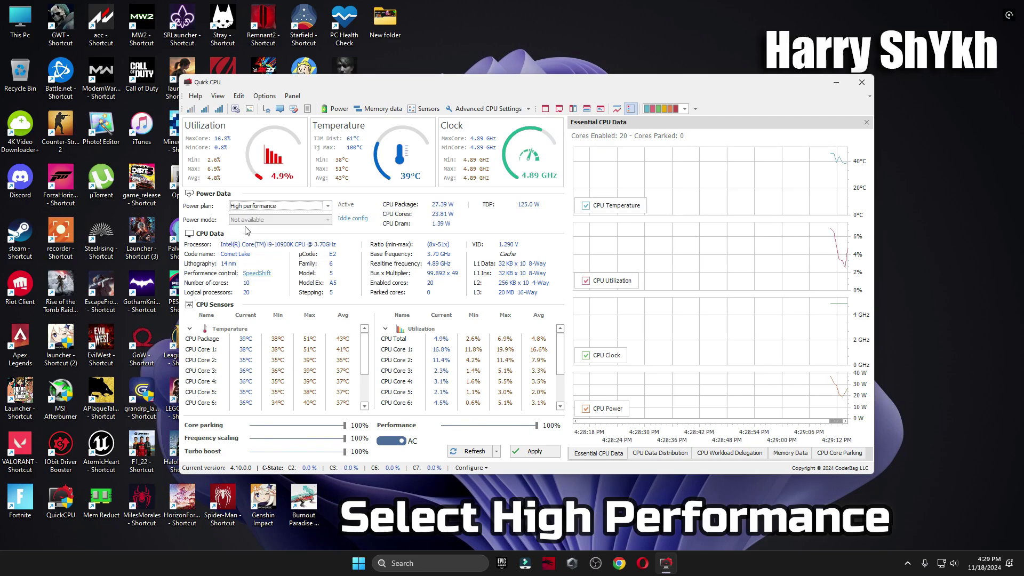
drag(316, 431, 307, 427)
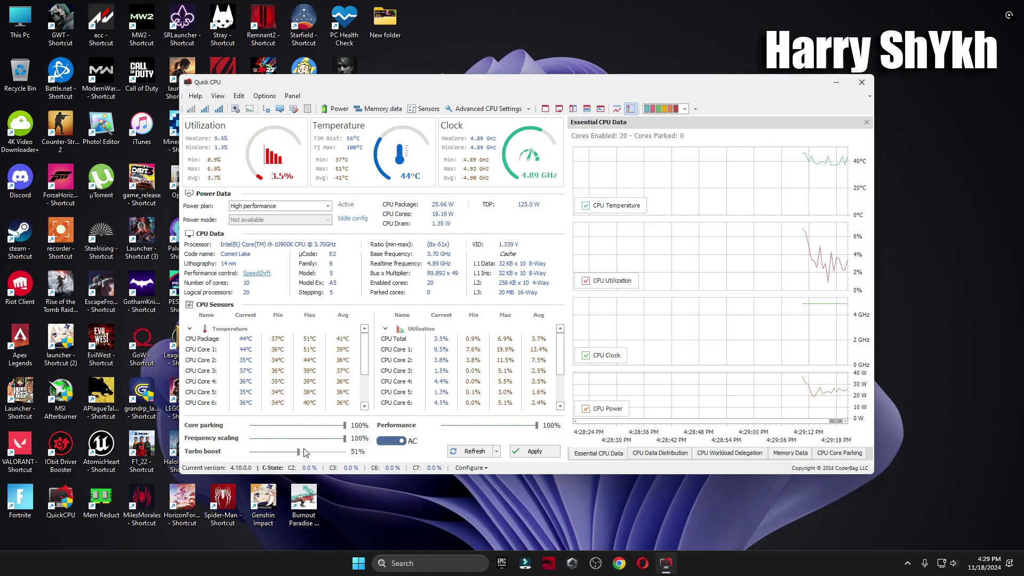
drag(537, 425, 427, 435)
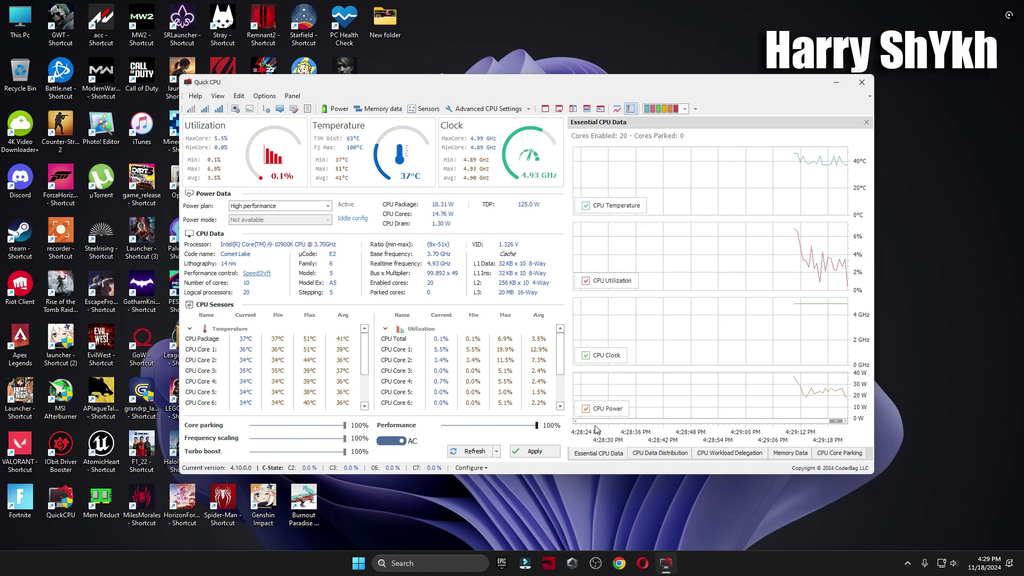
click(535, 451)
click(591, 307)
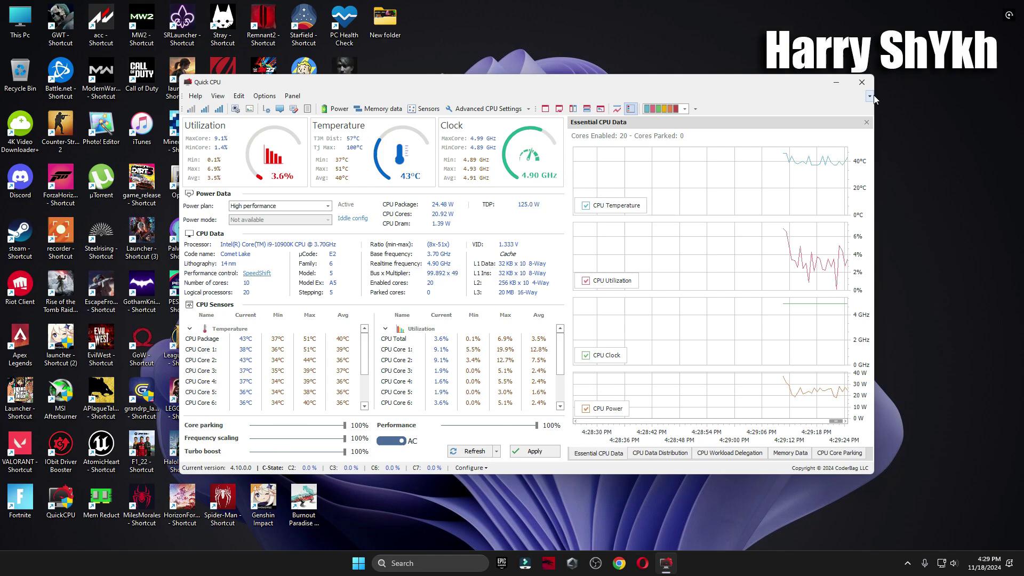
Close Quick CPU, check the active plan and the additional plans in Windows Power Options, and close the window
click(865, 81)
click(448, 556)
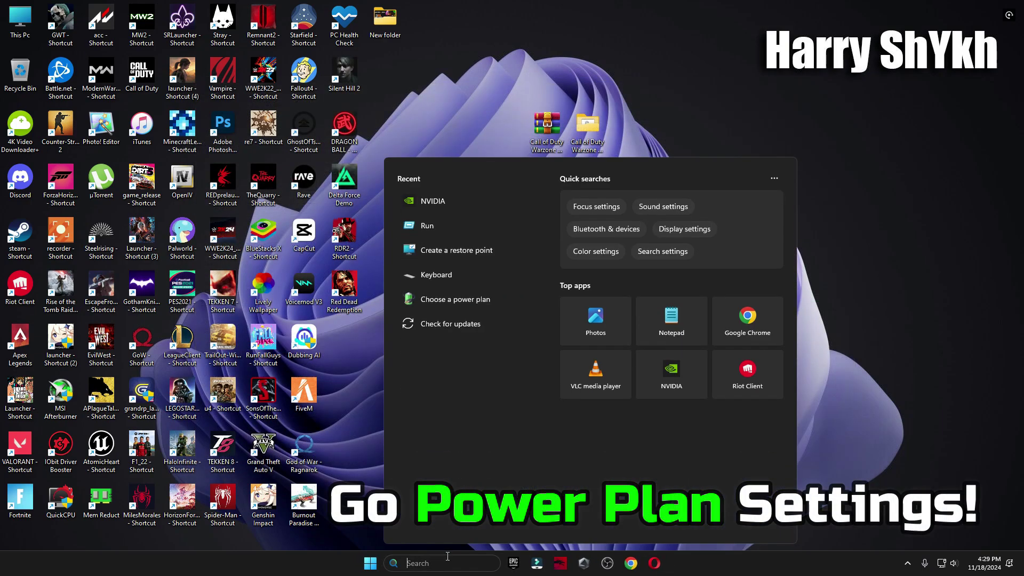
text(power)
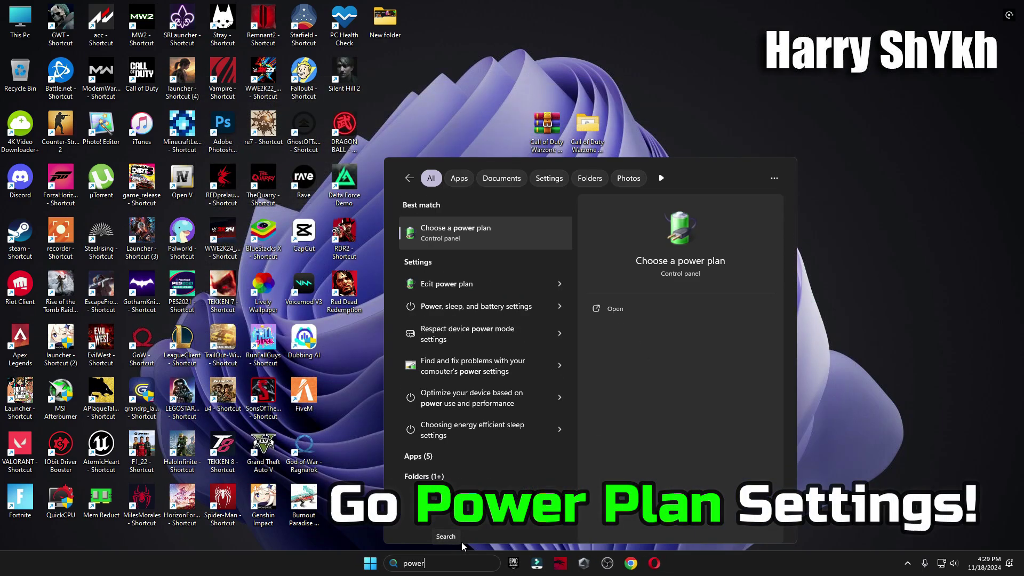
click(463, 232)
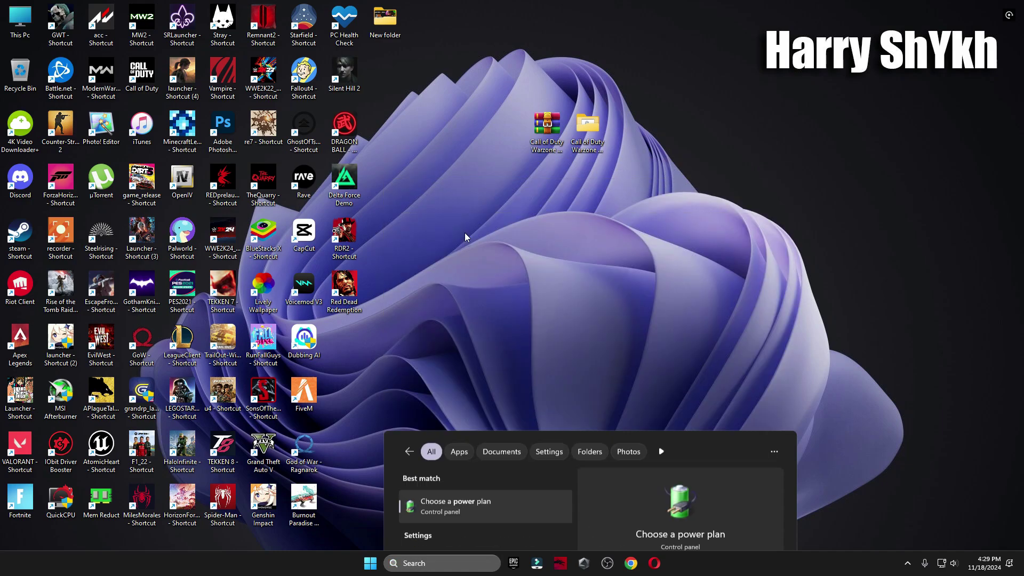
click(379, 245)
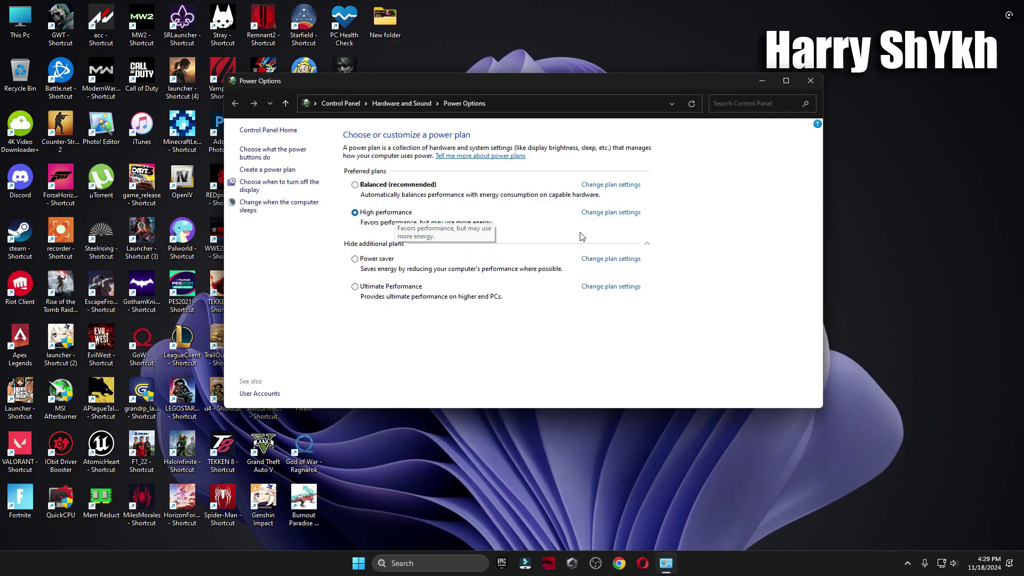
click(647, 245)
click(809, 82)
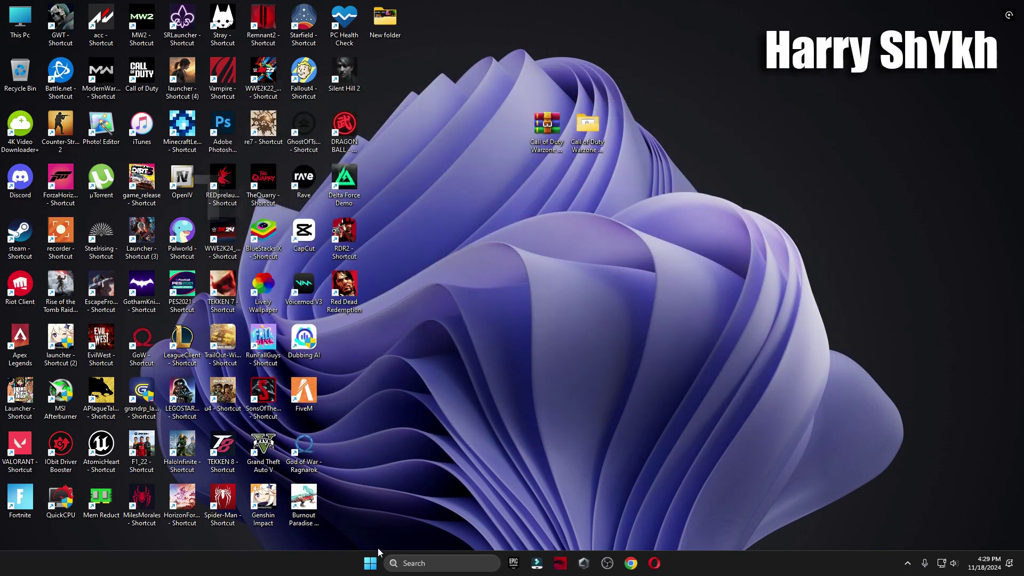
Open the PC's power options for a restart
click(370, 563)
click(644, 527)
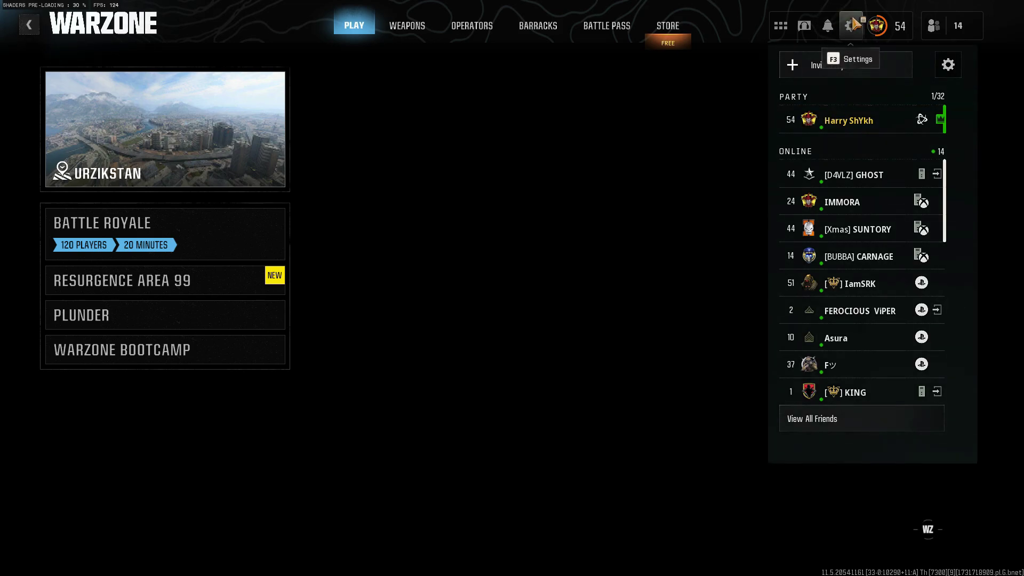
Open Warzone's graphics settings and review the Display options, from display mode through NVIDIA Reflex Low Latency to the Sustainability section
click(850, 27)
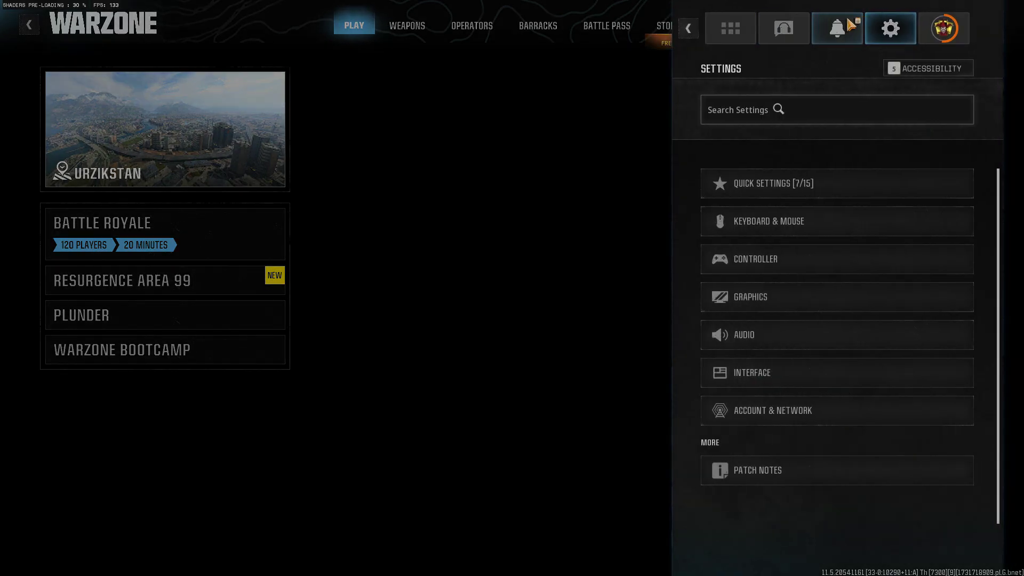
click(721, 300)
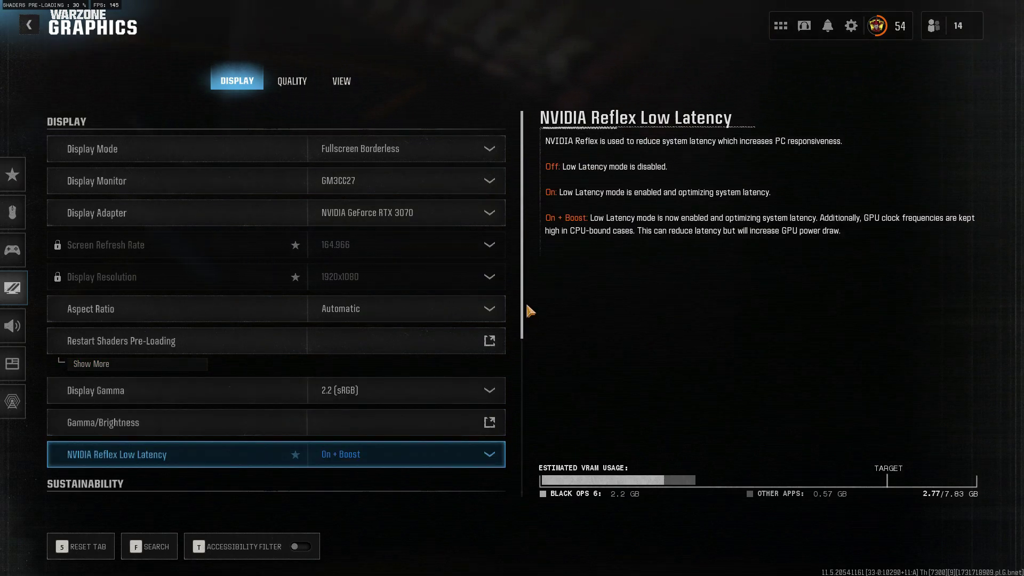
drag(526, 305, 537, 457)
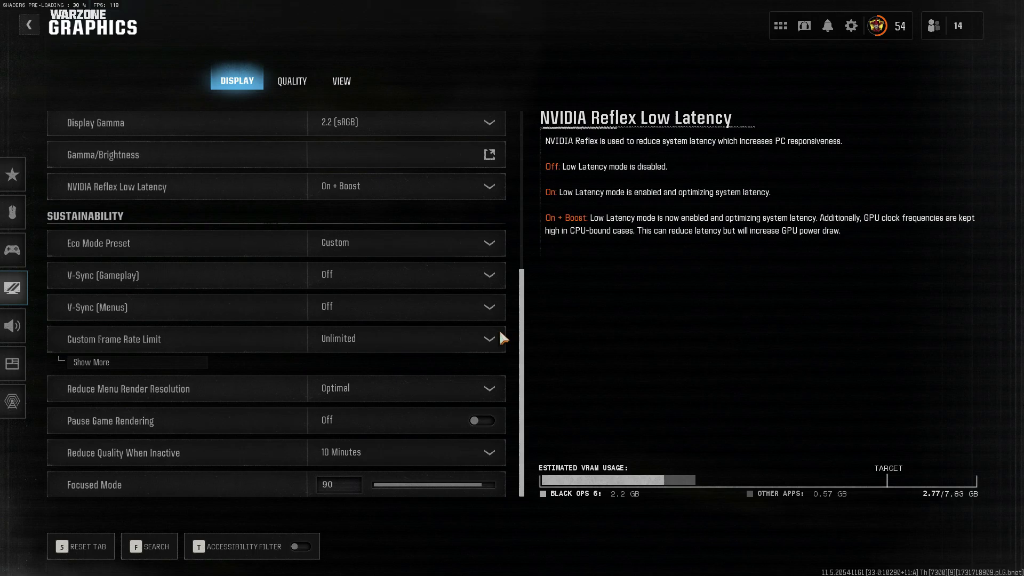
Review Warzone's graphics quality options, from the graphic preset and textures through shadow, lighting and environment
click(281, 85)
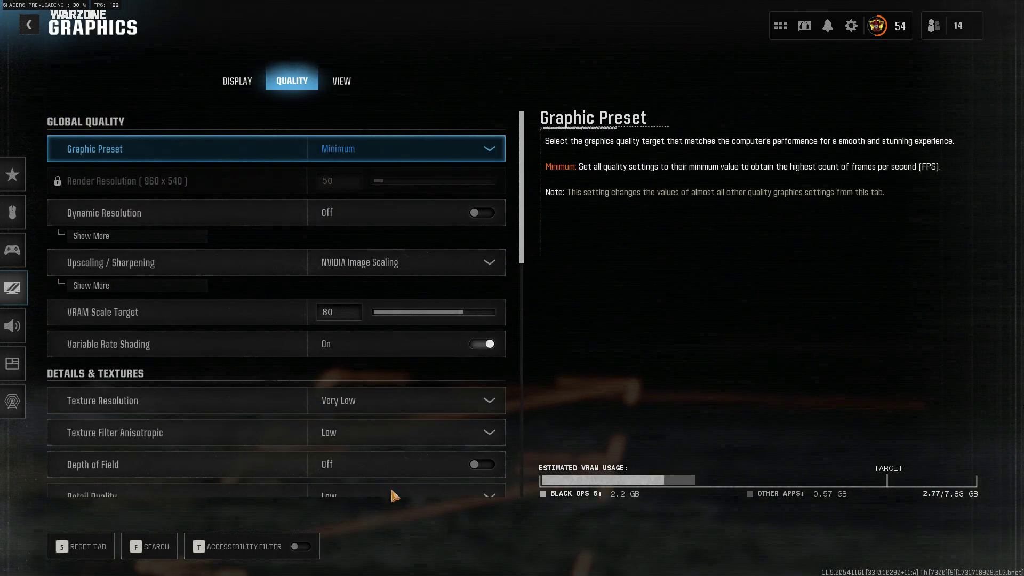
scroll(455, 116, down, 5)
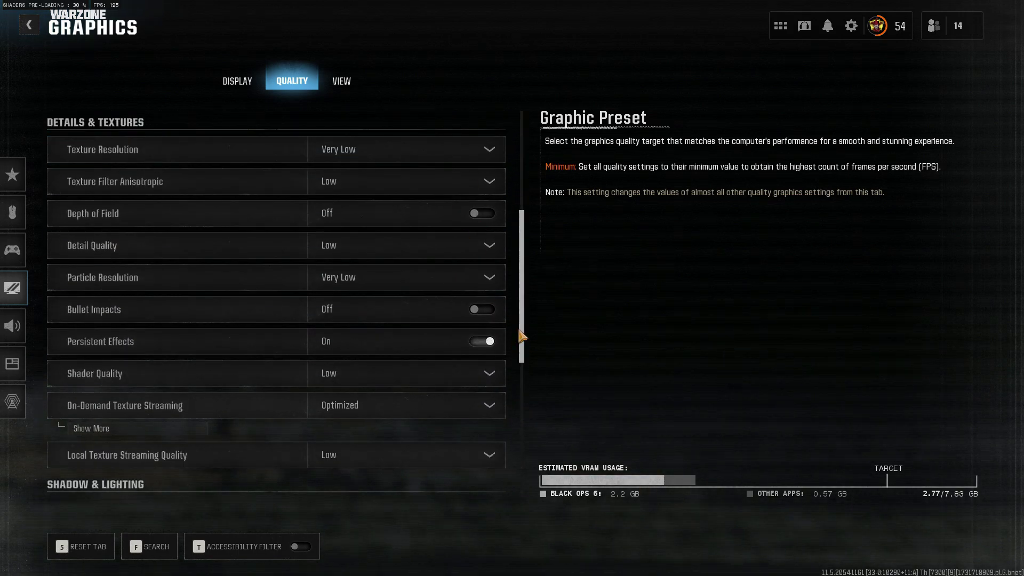
scroll(520, 336, down, 5)
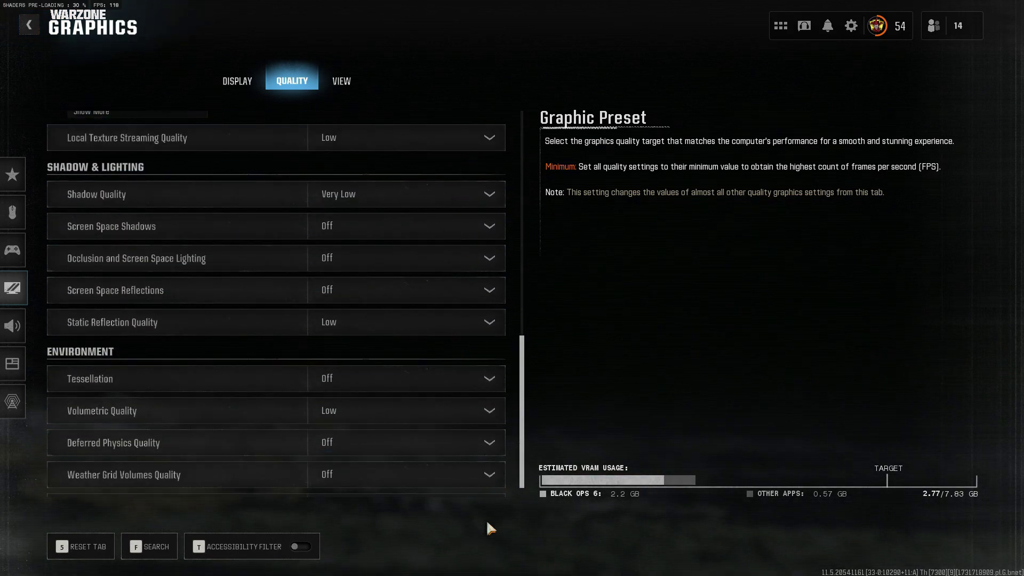
scroll(524, 453, down, 2)
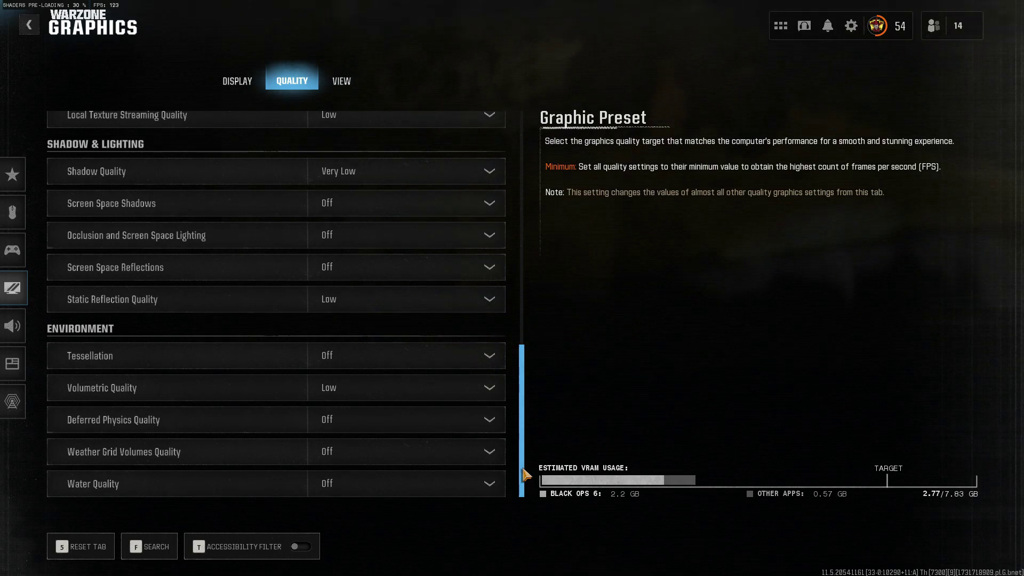
drag(524, 472, 548, 222)
Set Warzone's Field of View (FOV) to 120, look over the camera options, and leave the graphics settings
click(341, 82)
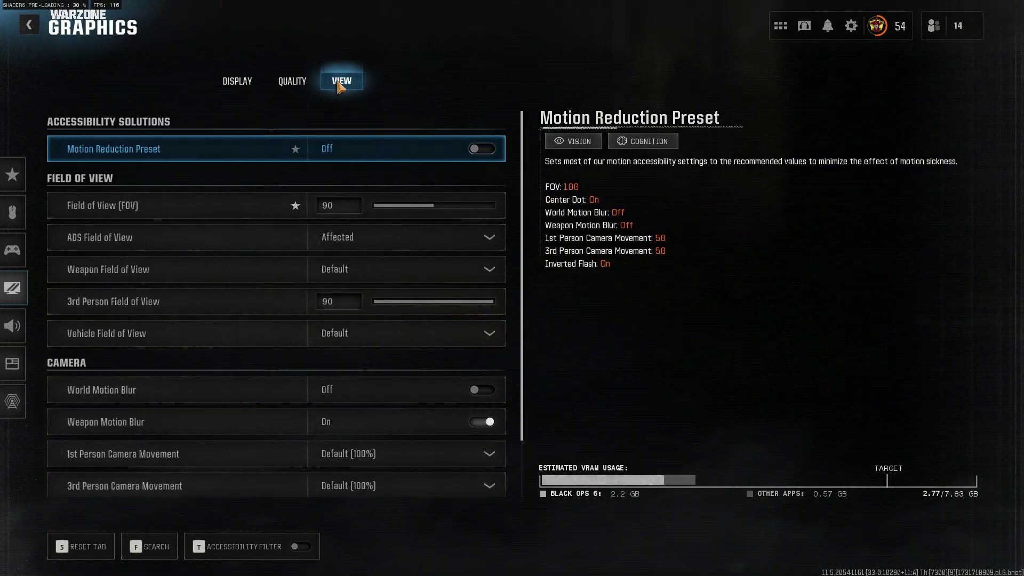
drag(421, 207, 549, 203)
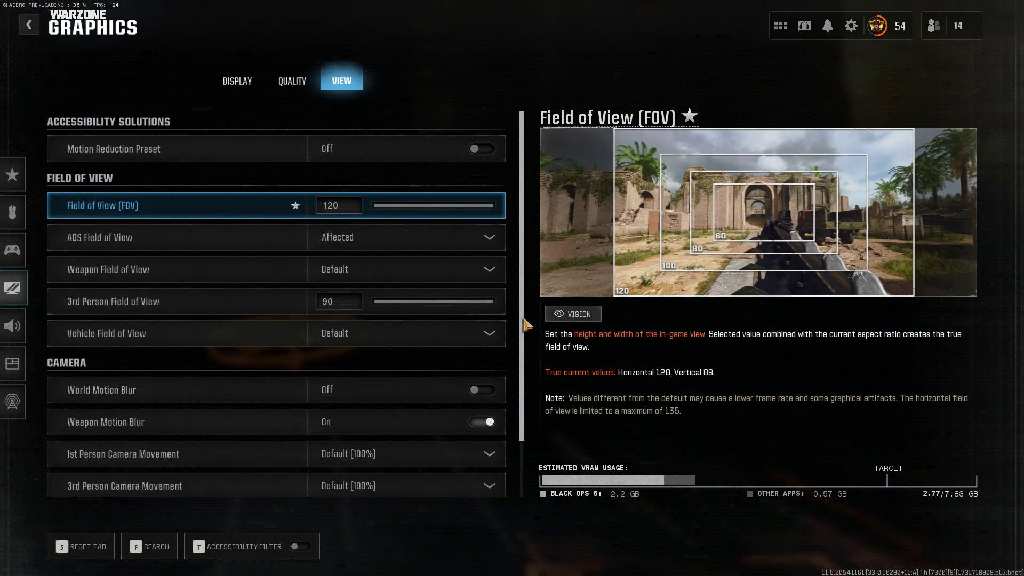
scroll(529, 322, down, 2)
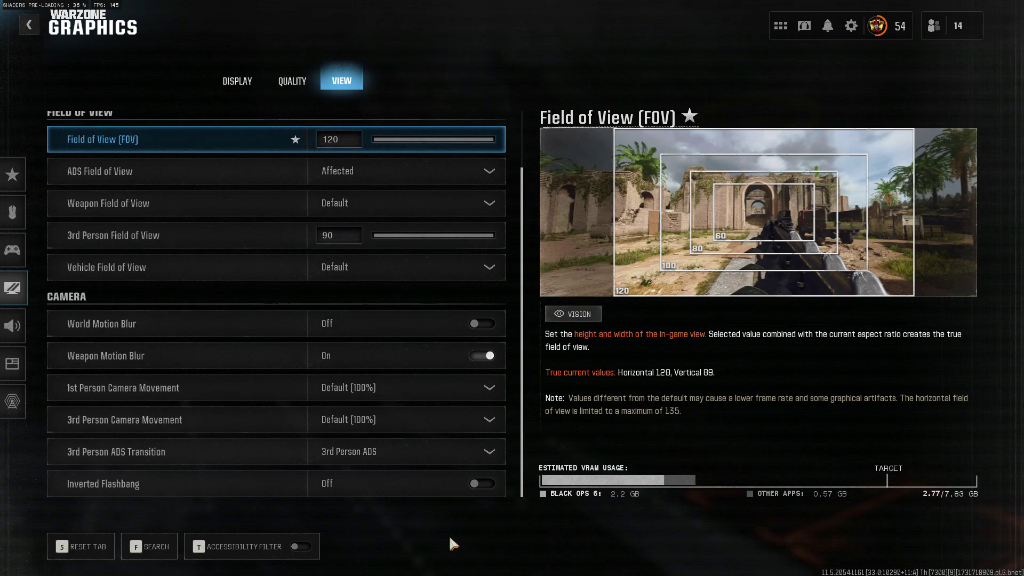
click(28, 22)
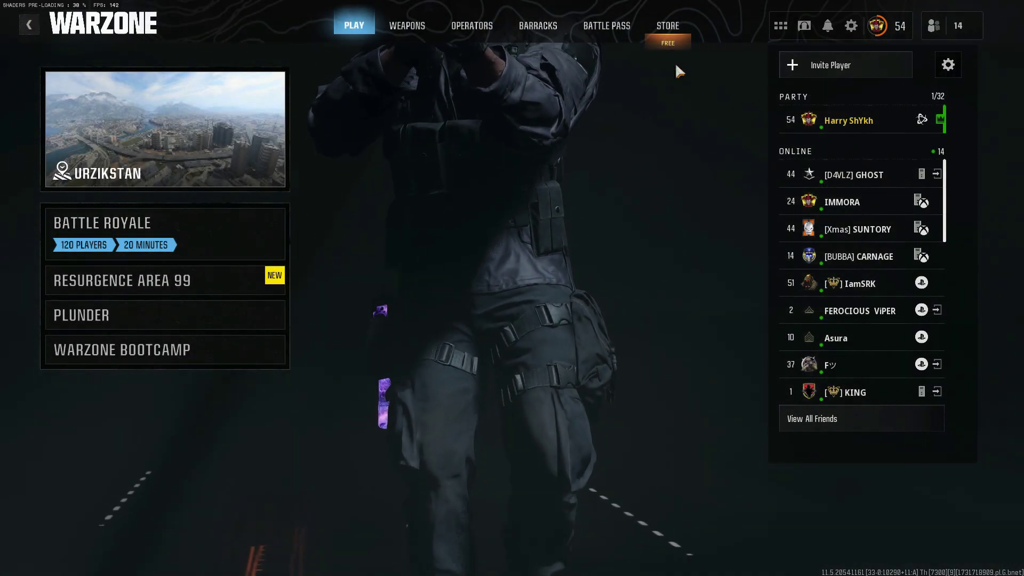